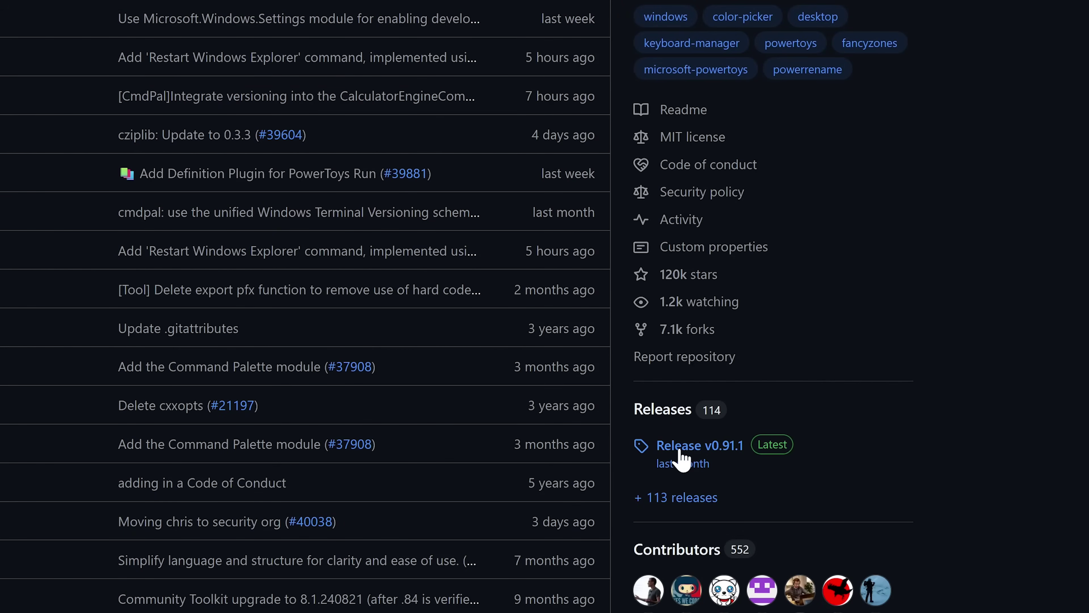
# Open the PowerToys Release v0.91.1 page from the GitHub Releases sidebar
pyautogui.click(680, 449)
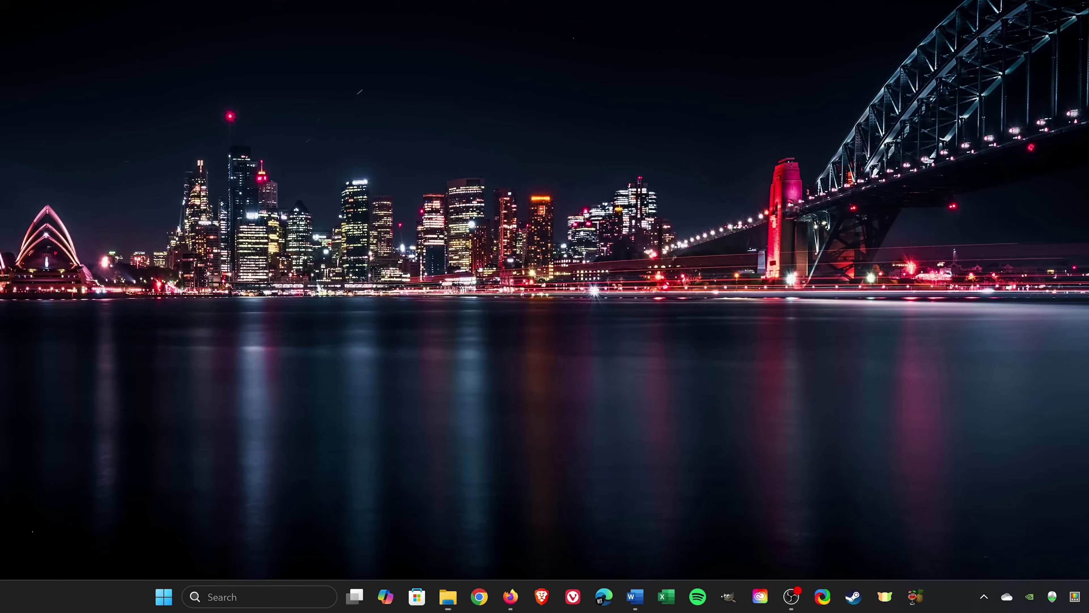
# Search 'powertoys' to launch PowerToys and review the Dashboard's enabled and disabled modules
pyautogui.click(290, 601)
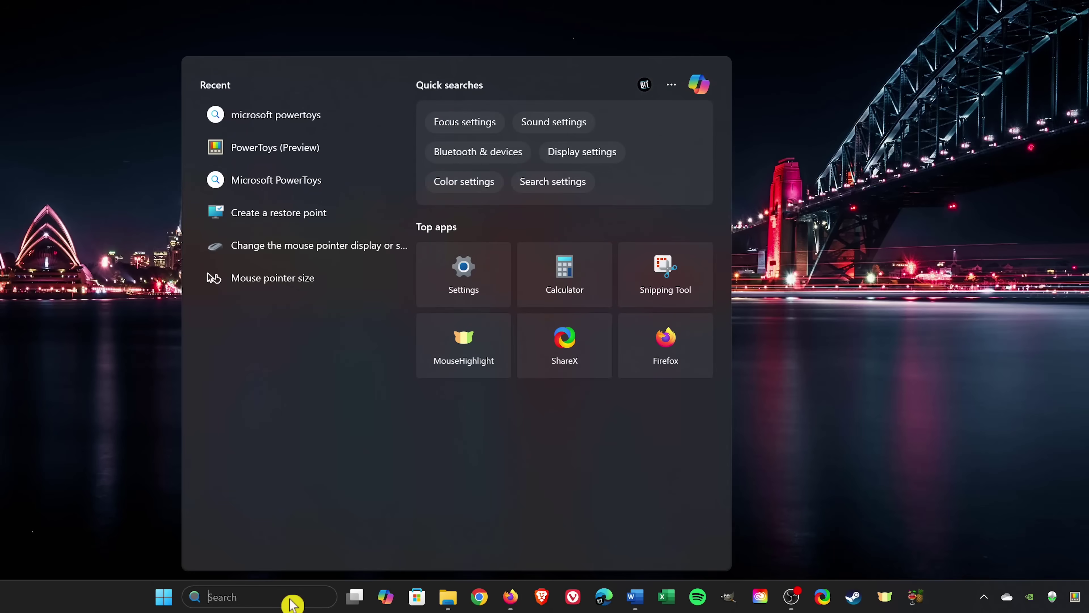
pyautogui.write('powerto')
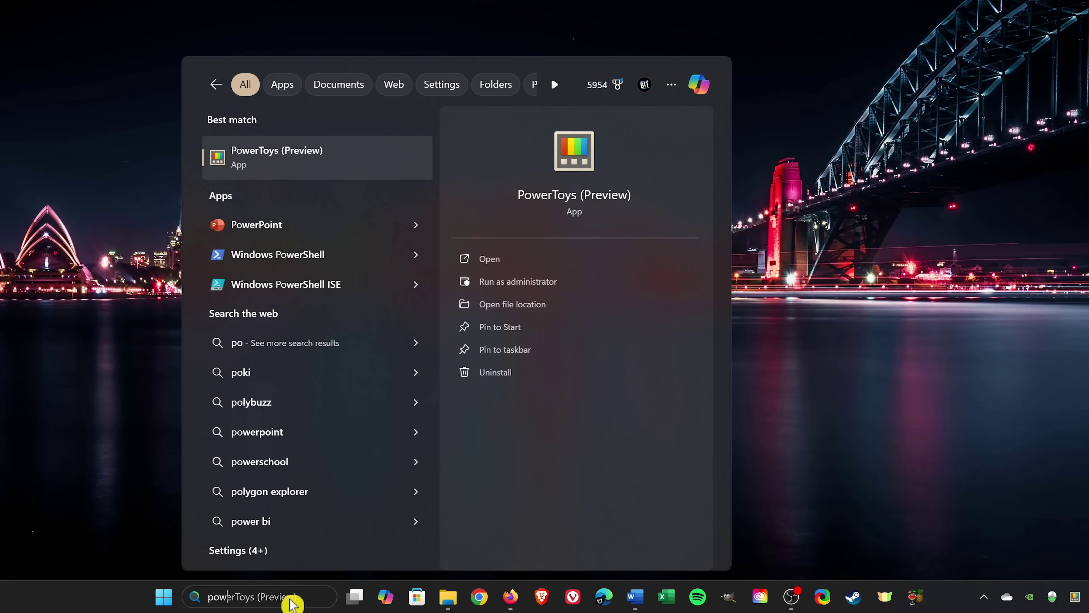
pyautogui.write('ys')
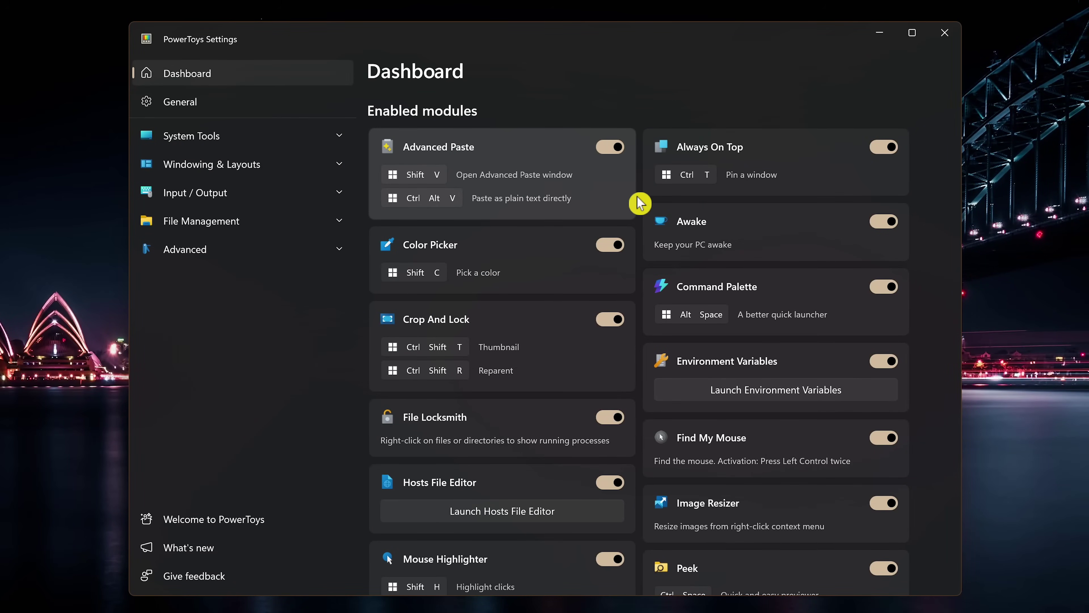
pyautogui.scroll(-10, 640, 203)
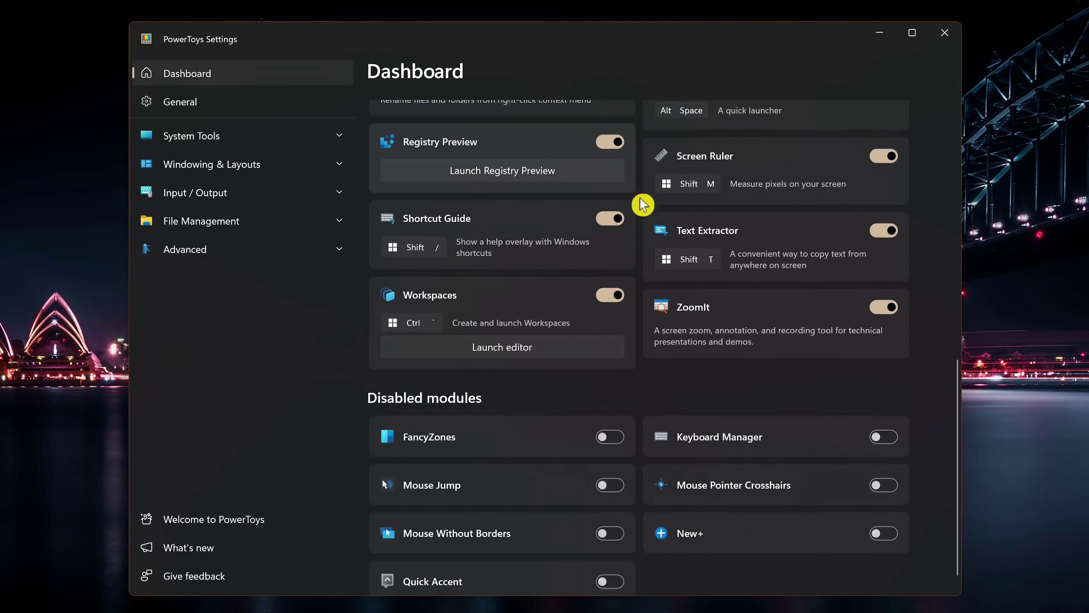
pyautogui.scroll(5, 642, 205)
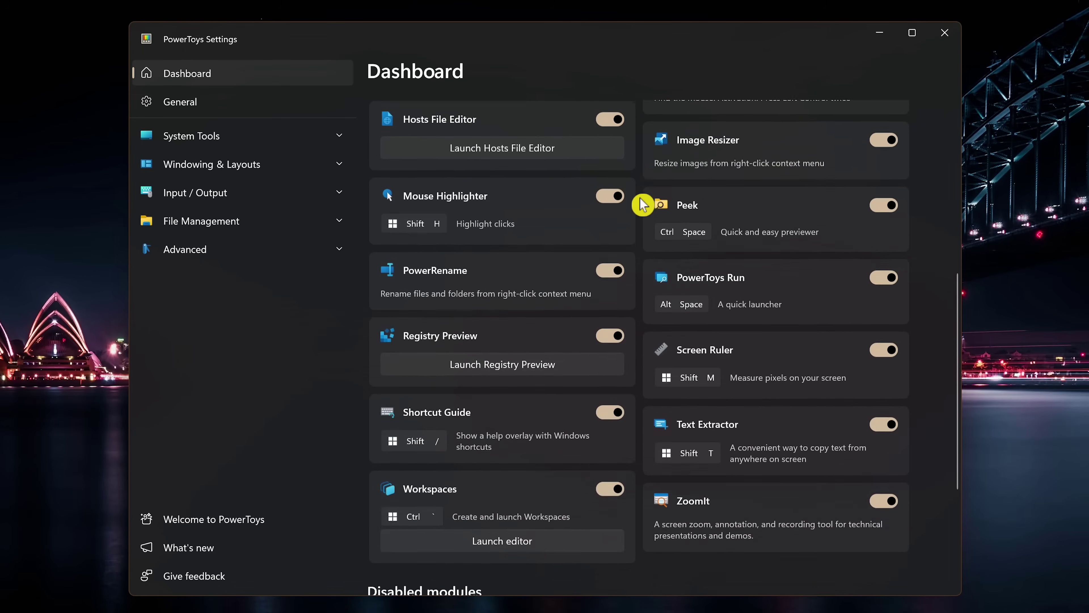
pyautogui.scroll(5, 642, 205)
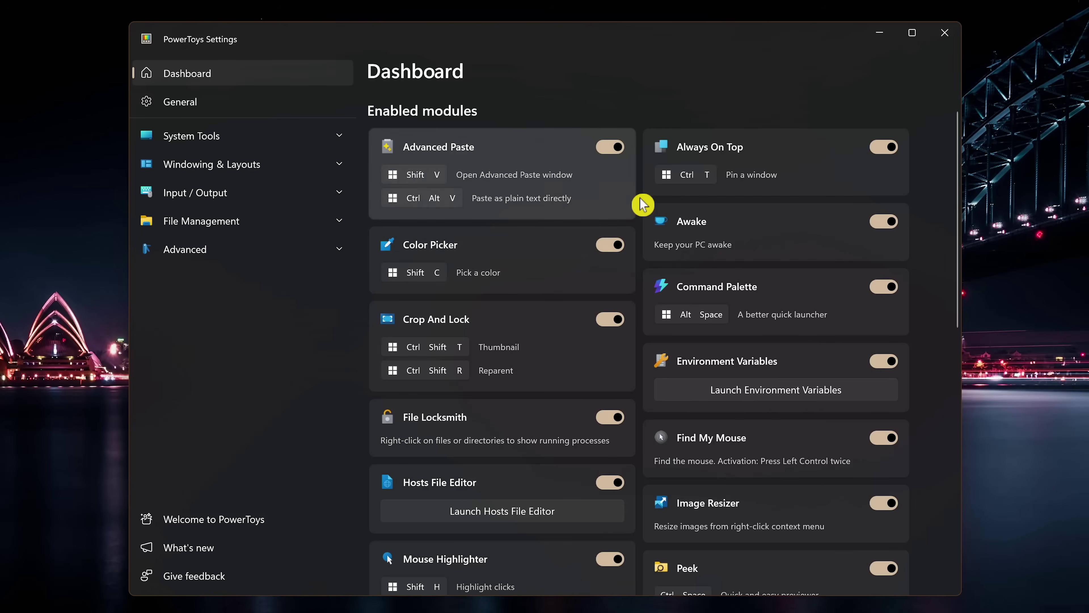
# Show the General settings page and scroll through it to see version v0.91.1
pyautogui.click(239, 112)
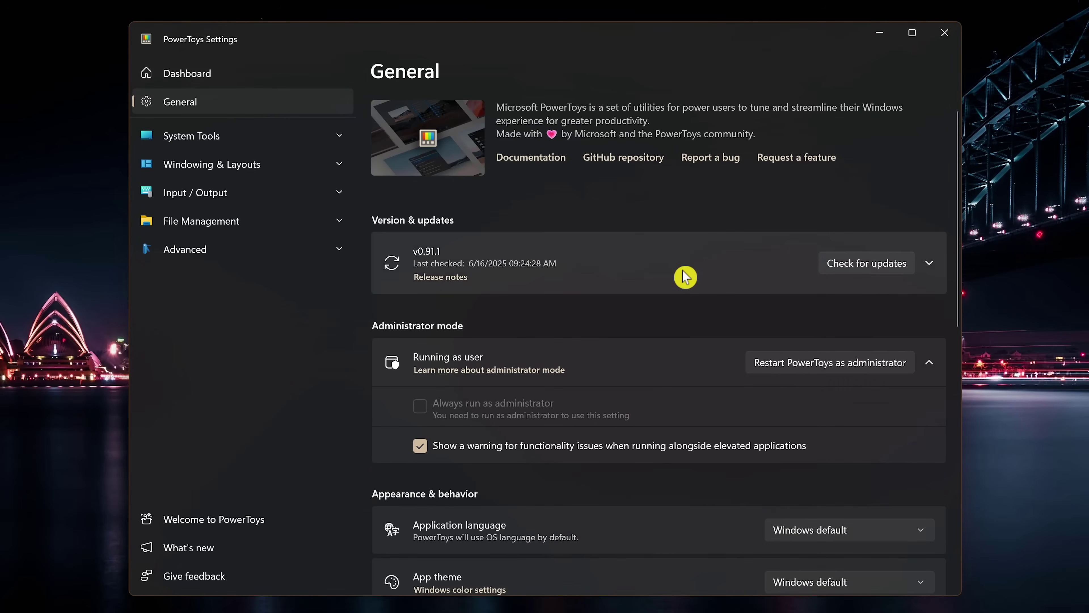
pyautogui.scroll(-5, 754, 328)
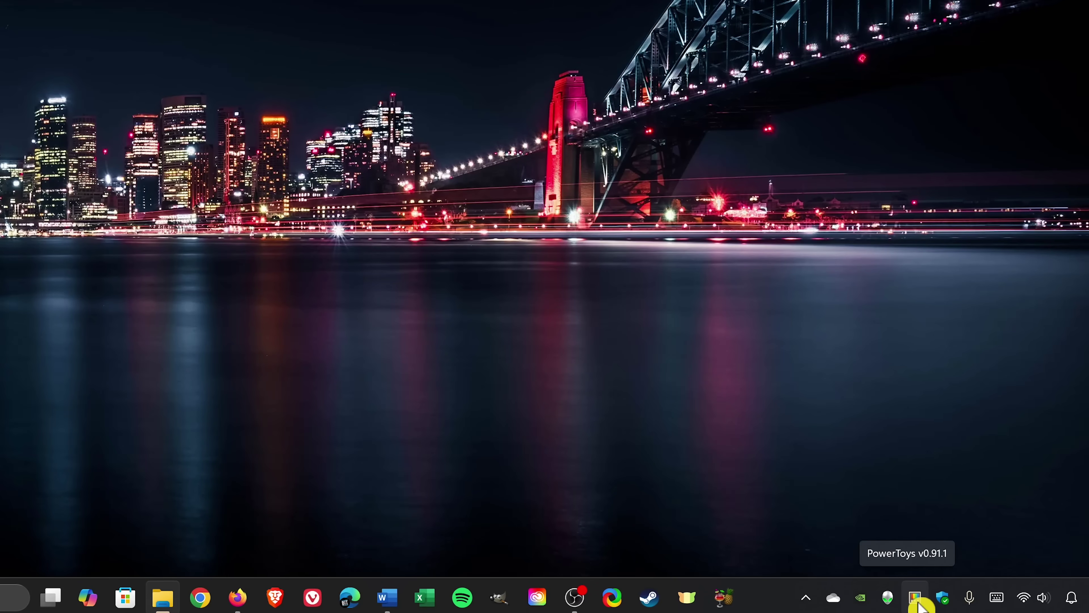
# Browse the tray flyout's full module list with each module's on/off state
pyautogui.click(916, 599)
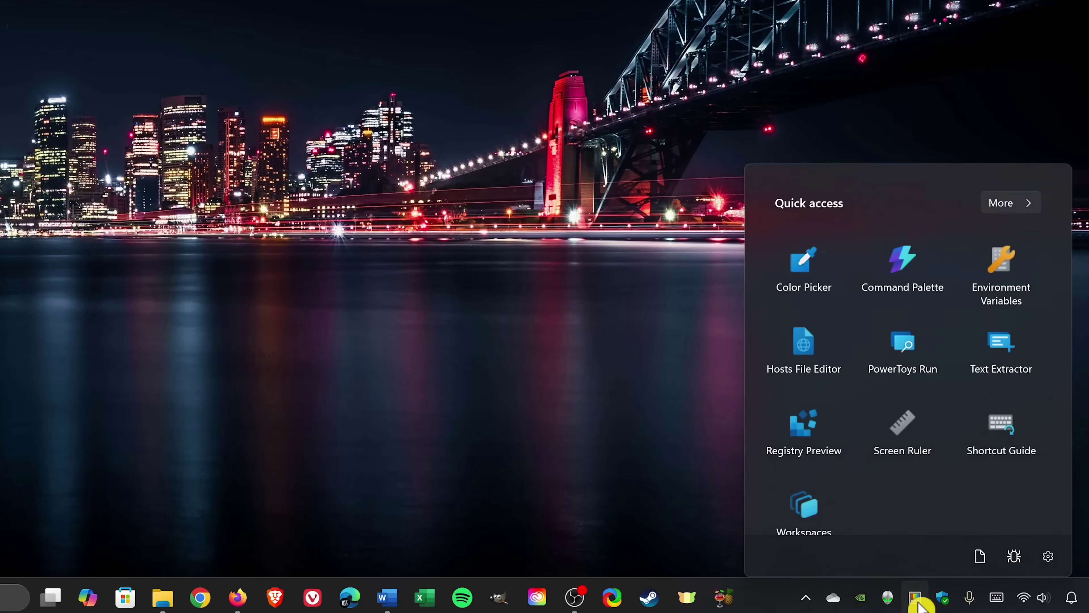
pyautogui.click(1010, 205)
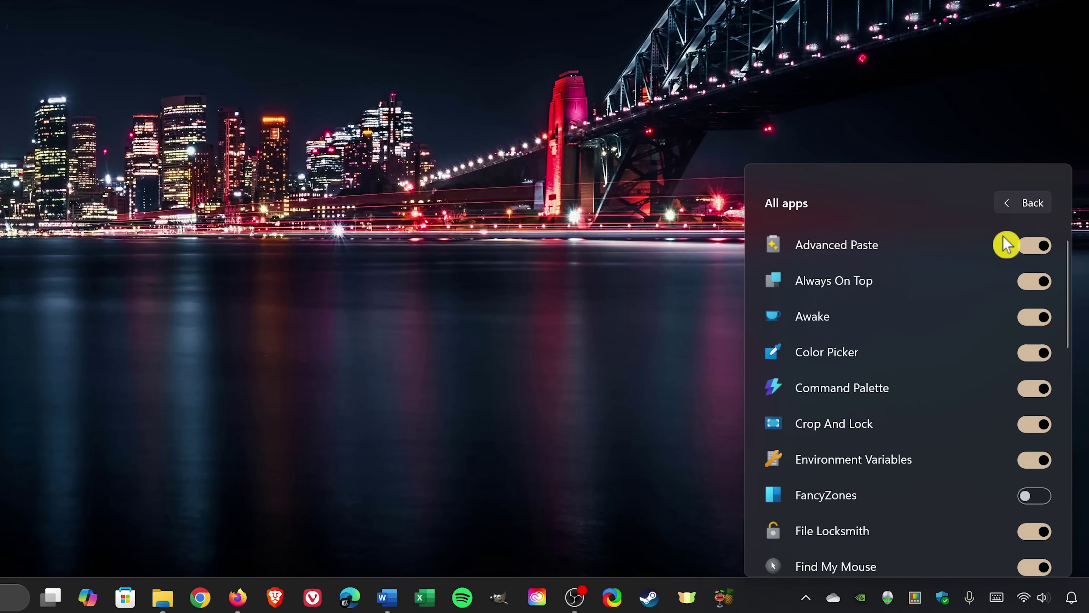
pyautogui.scroll(-10, 1006, 244)
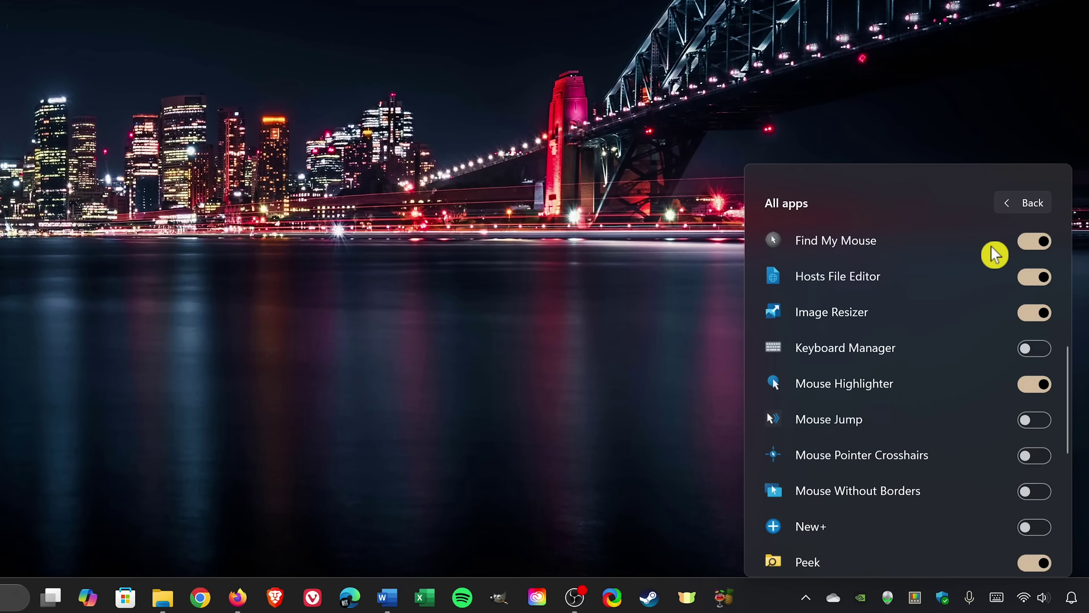
pyautogui.scroll(-3, 989, 258)
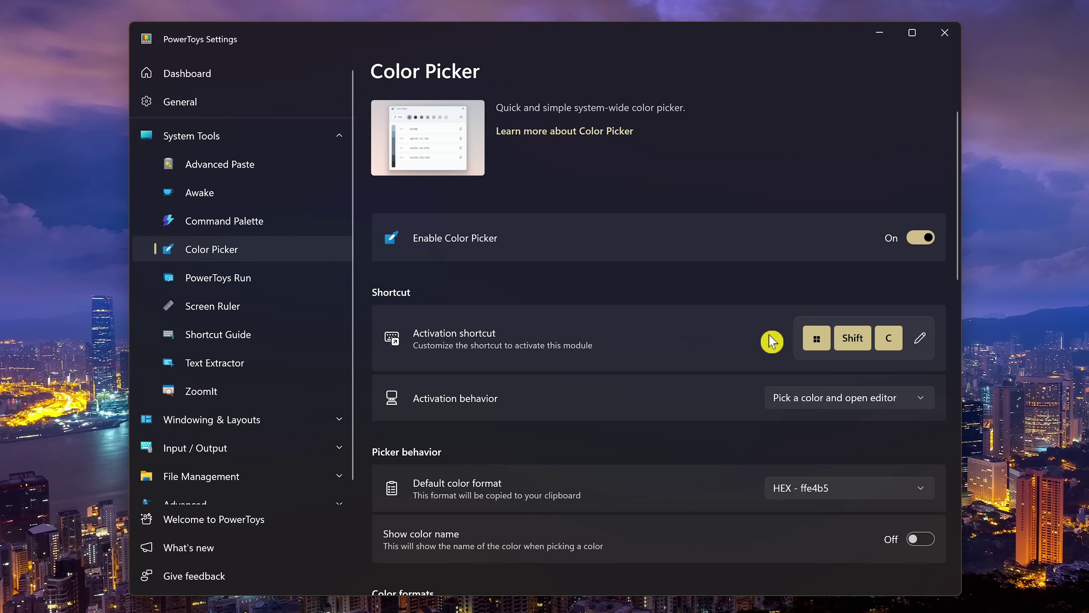
# Sample the orange colour be592d from the wallpaper with the Win+Shift+C picker
pyautogui.press('super+shift+c')
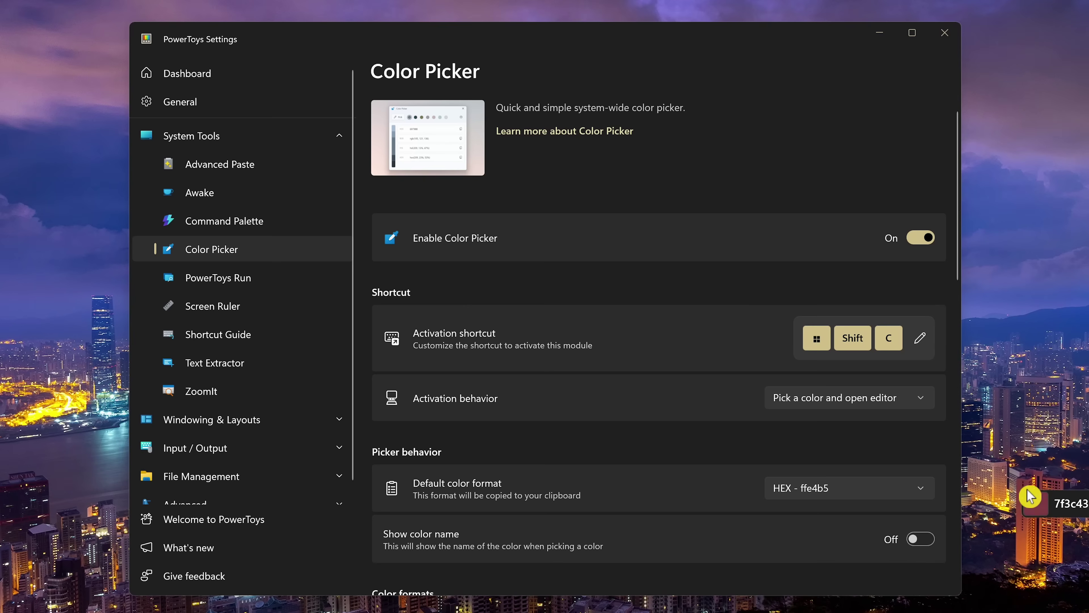
pyautogui.click(1033, 545)
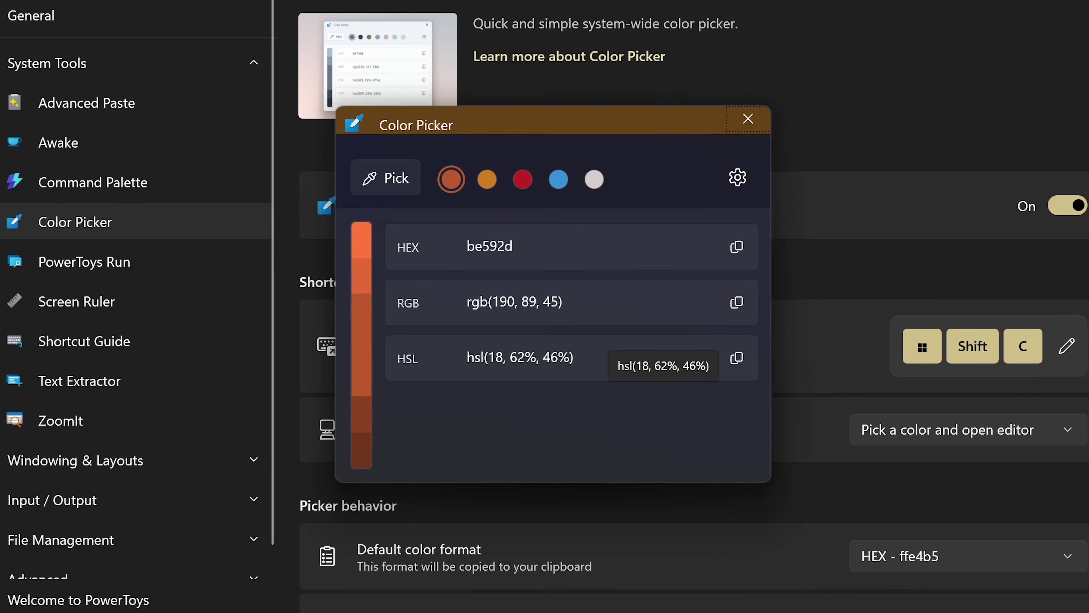
# Copy the HEX value be592d from the Color Picker editor, leaving the colour unadjusted
pyautogui.click(371, 373)
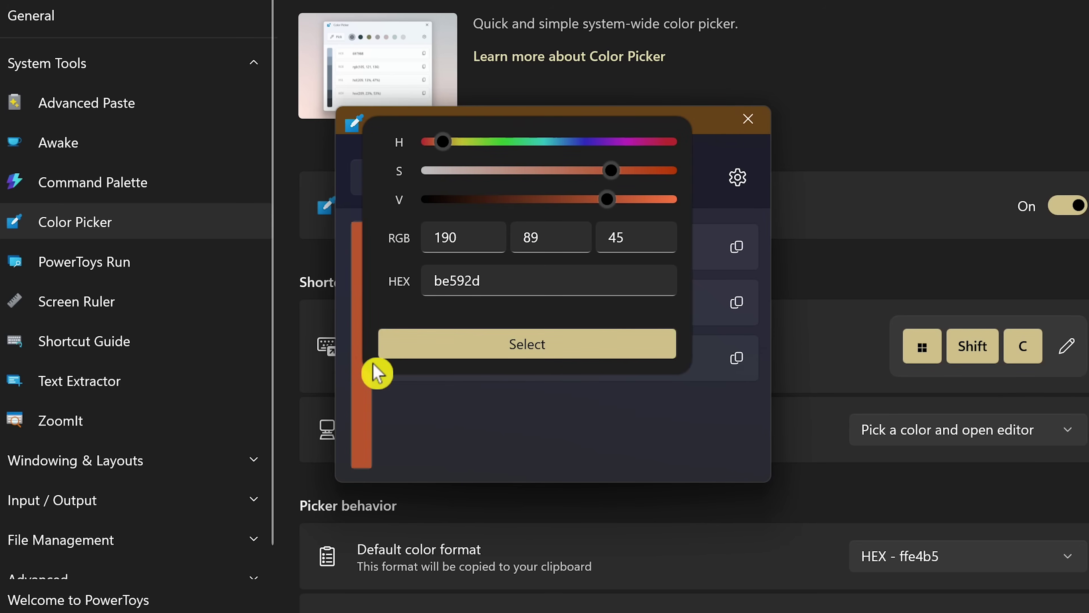
pyautogui.click(428, 350)
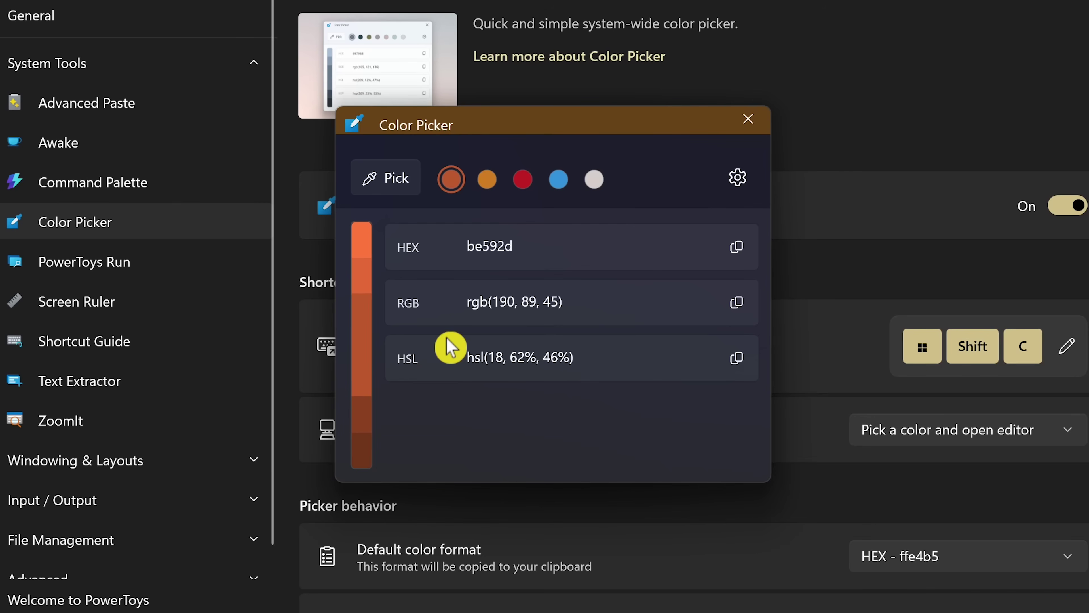
pyautogui.click(741, 257)
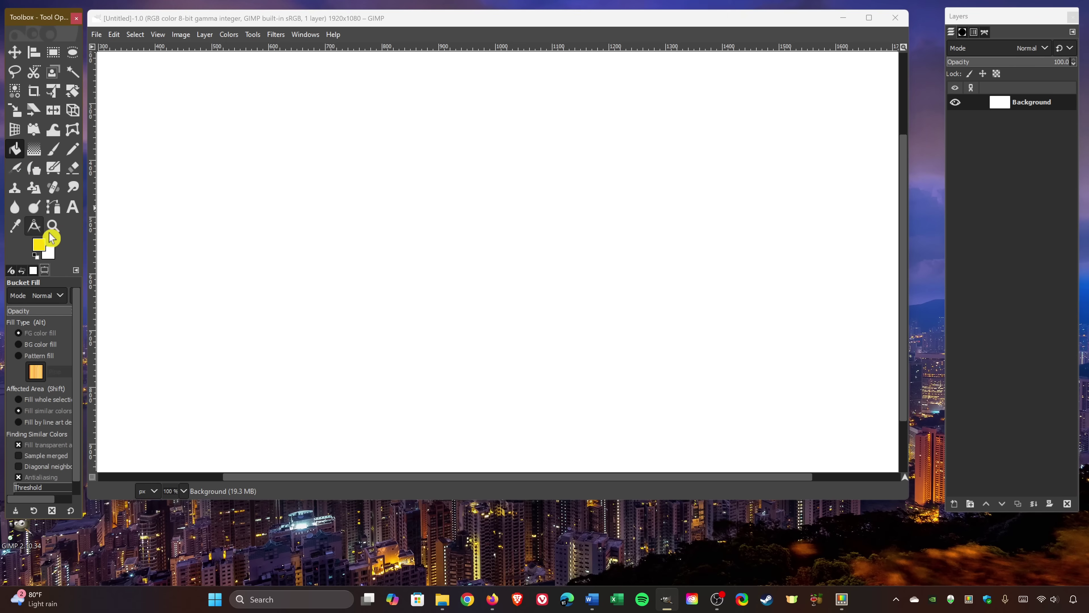
# Change GIMP's foreground colour from ffda06 to be592d and bucket-fill the white canvas with it
pyautogui.click(39, 246)
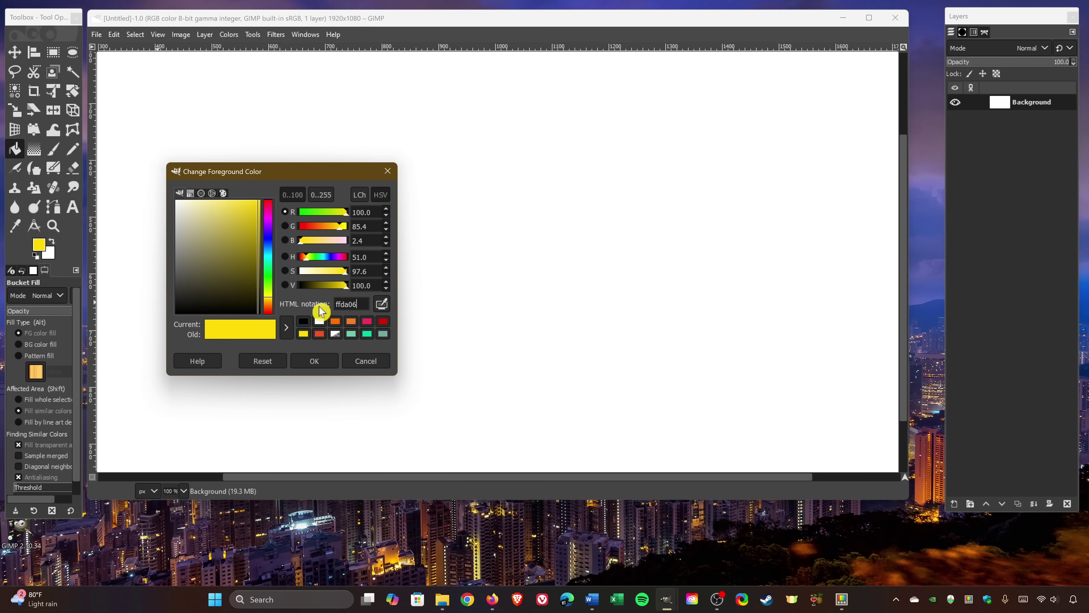
pyautogui.doubleClick(358, 303)
pyautogui.write('be592d')
pyautogui.press('Return')
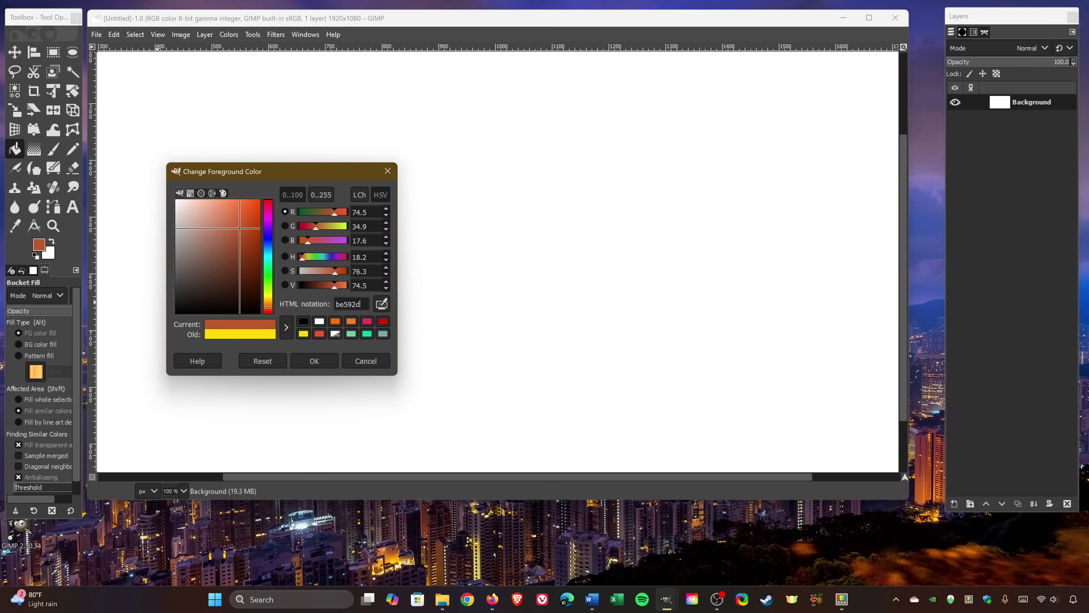
pyautogui.click(327, 365)
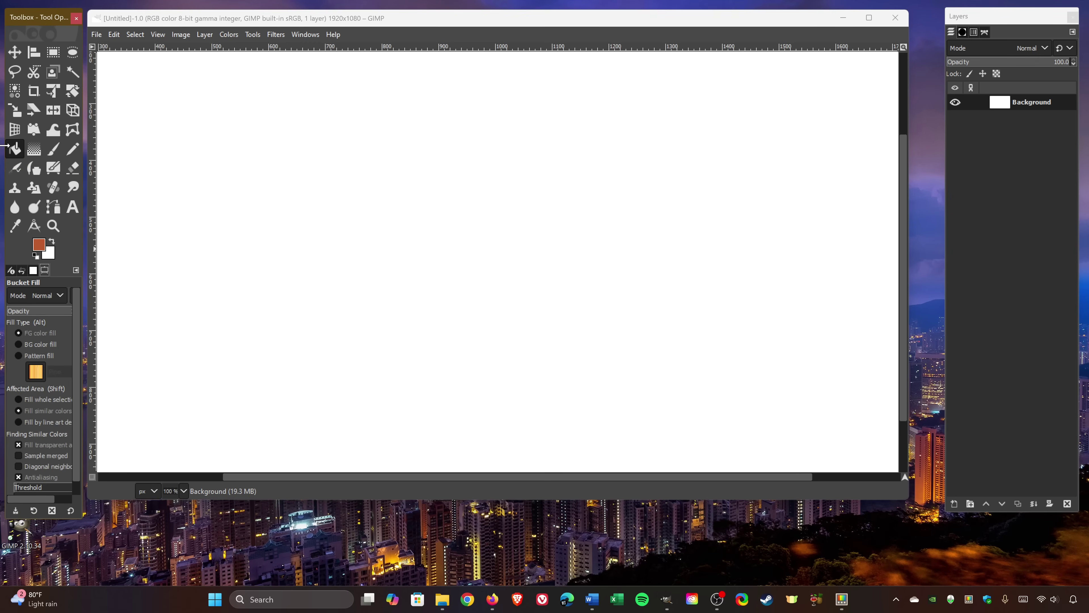
pyautogui.click(324, 280)
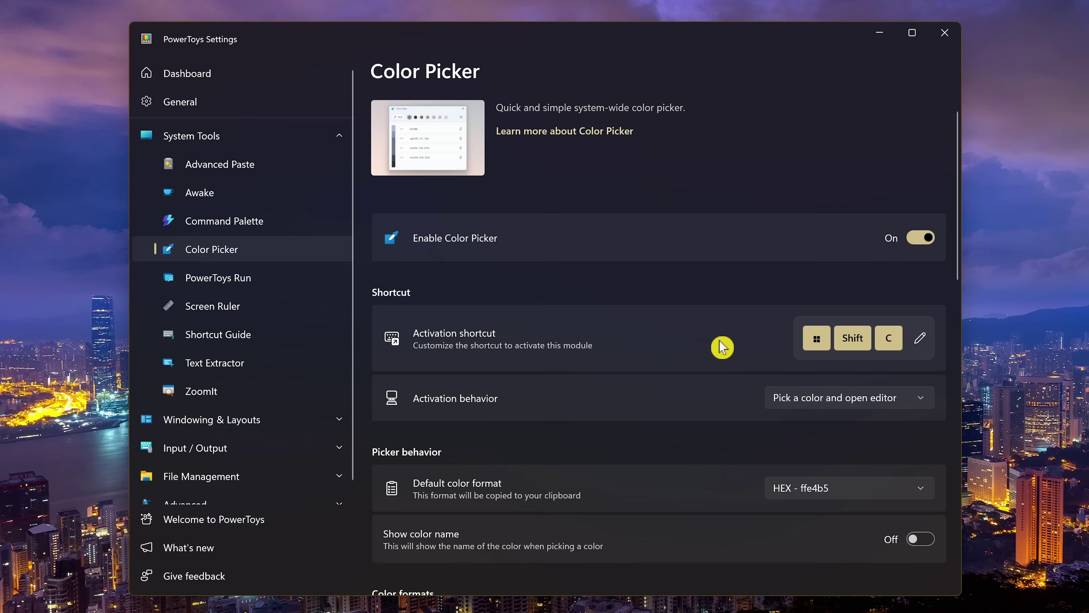
# Scroll down the Color Picker settings page through its Color formats list
pyautogui.scroll(-8, 722, 346)
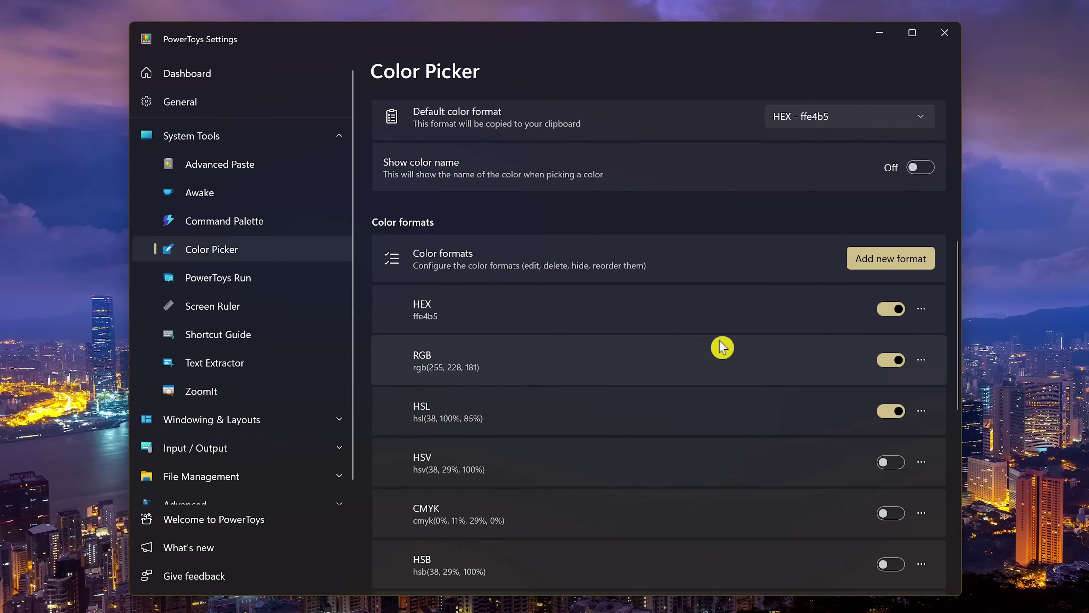
pyautogui.scroll(-5, 722, 346)
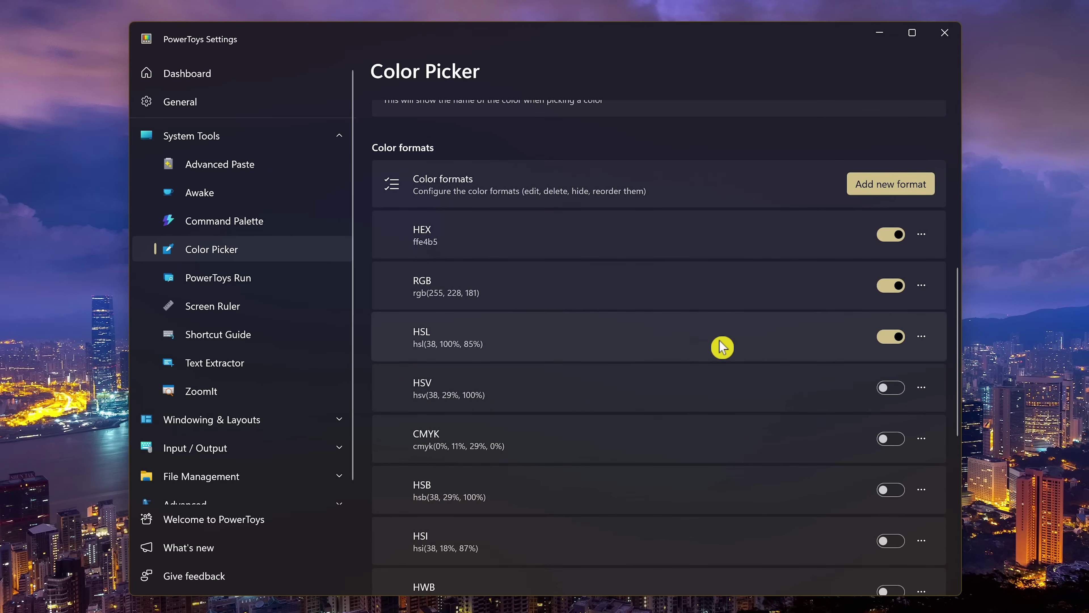
pyautogui.scroll(-5, 722, 347)
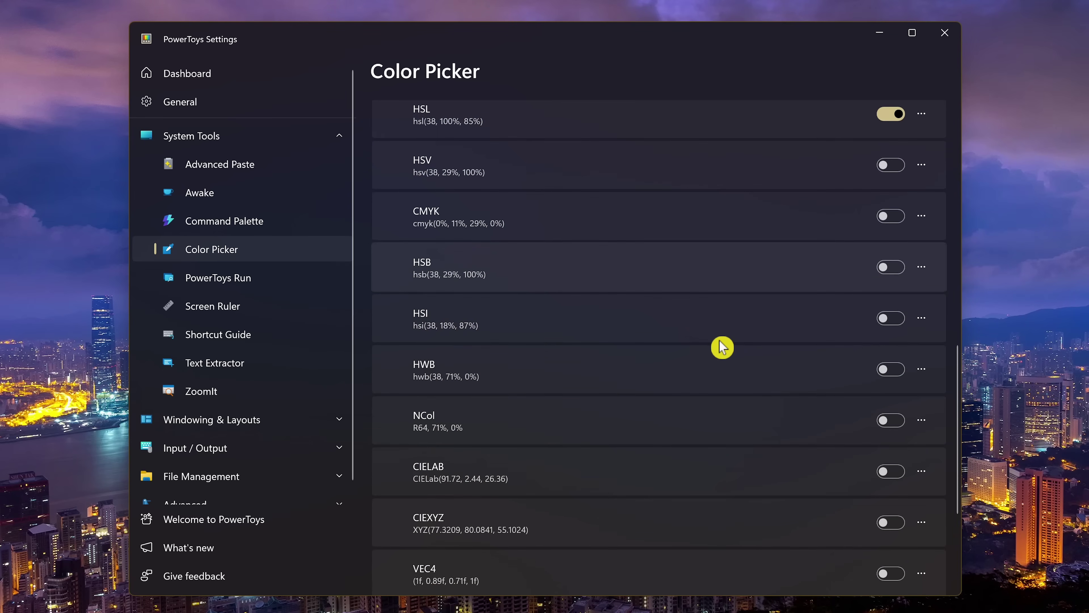
pyautogui.scroll(-1, 722, 347)
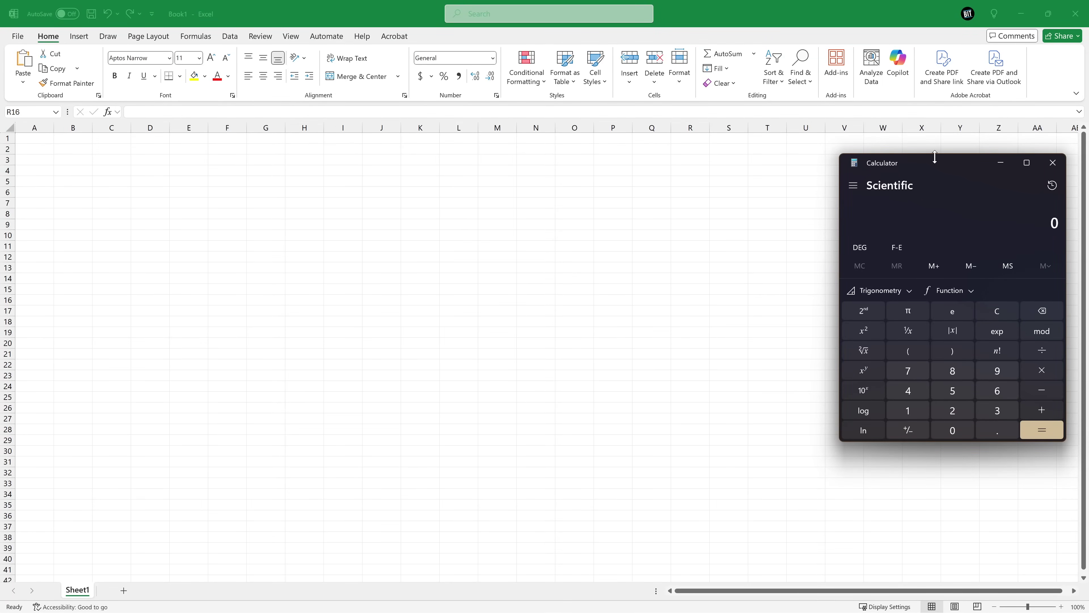
# Click into the Excel workbook and select an empty cell
pyautogui.click(942, 168)
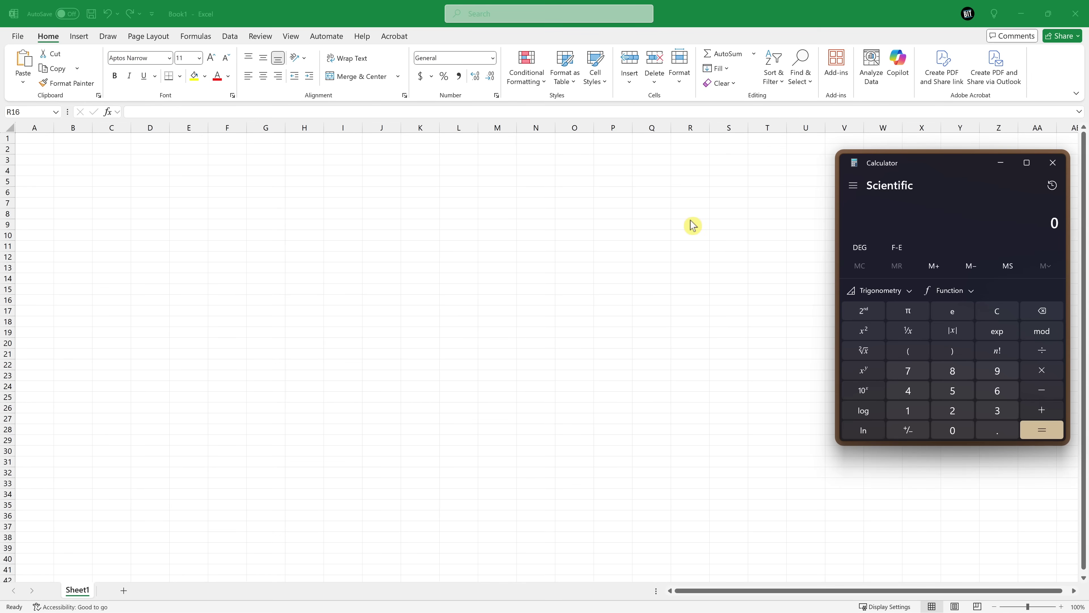
pyautogui.click(672, 227)
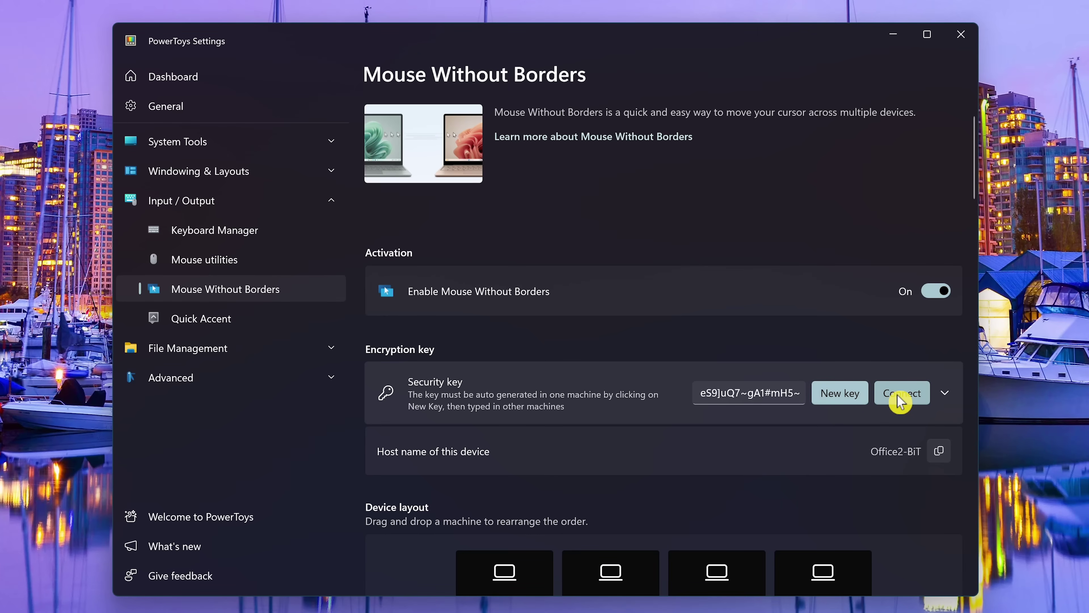
# Scroll through the Mouse Without Borders settings options
pyautogui.scroll(-3, 897, 397)
pyautogui.scroll(-10, 897, 395)
pyautogui.scroll(1, 890, 393)
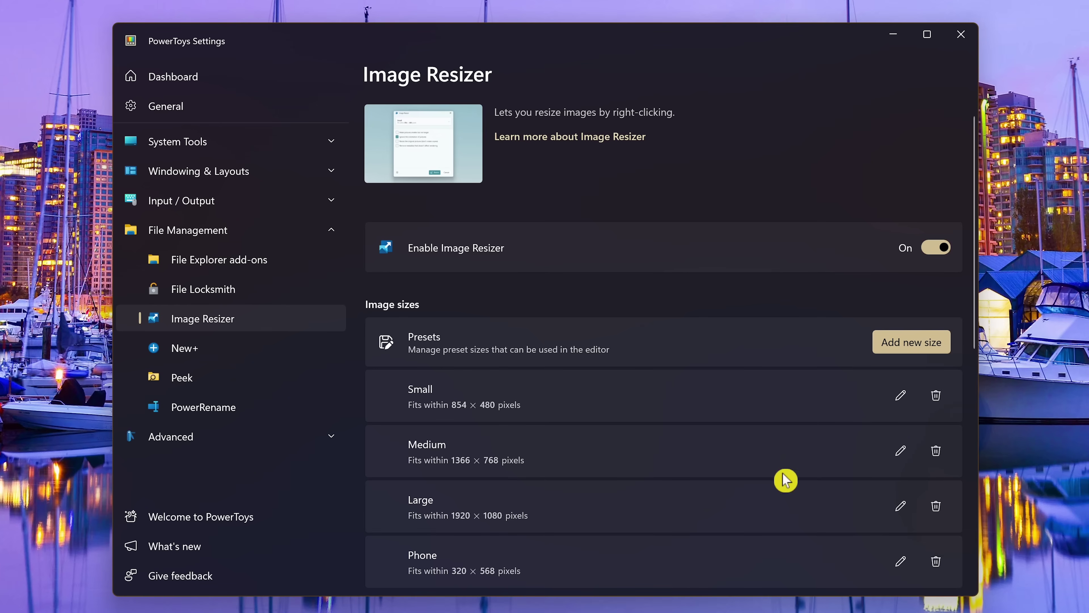
# Scroll down through the Image Resizer preset sizes in PowerToys Settings
pyautogui.scroll(-10, 921, 354)
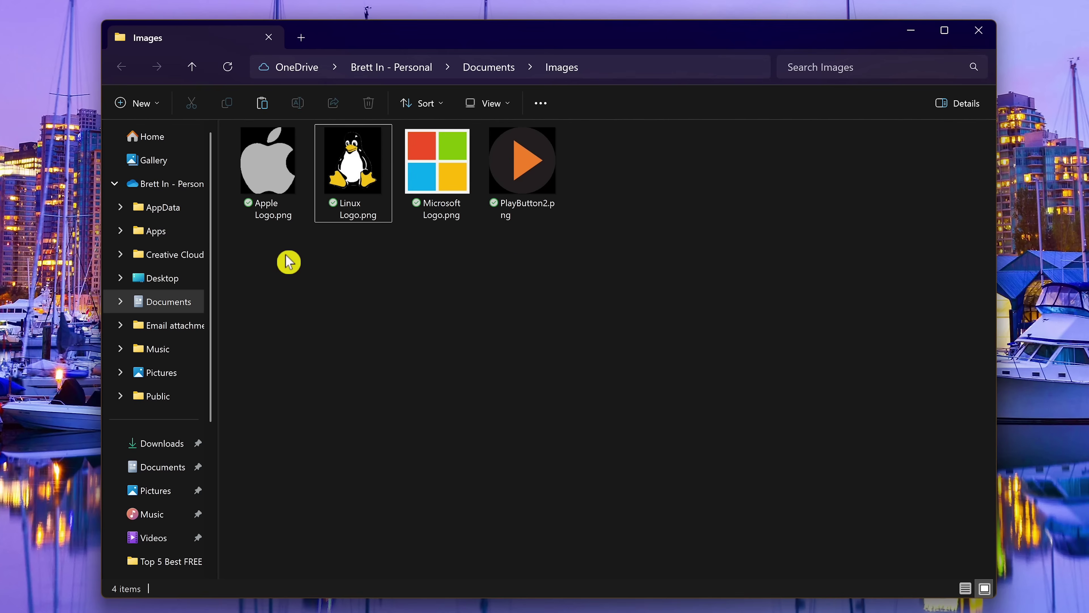
# Box-select the four logo PNGs and send them to Image Resizer from the context menu
pyautogui.moveTo(272, 199)
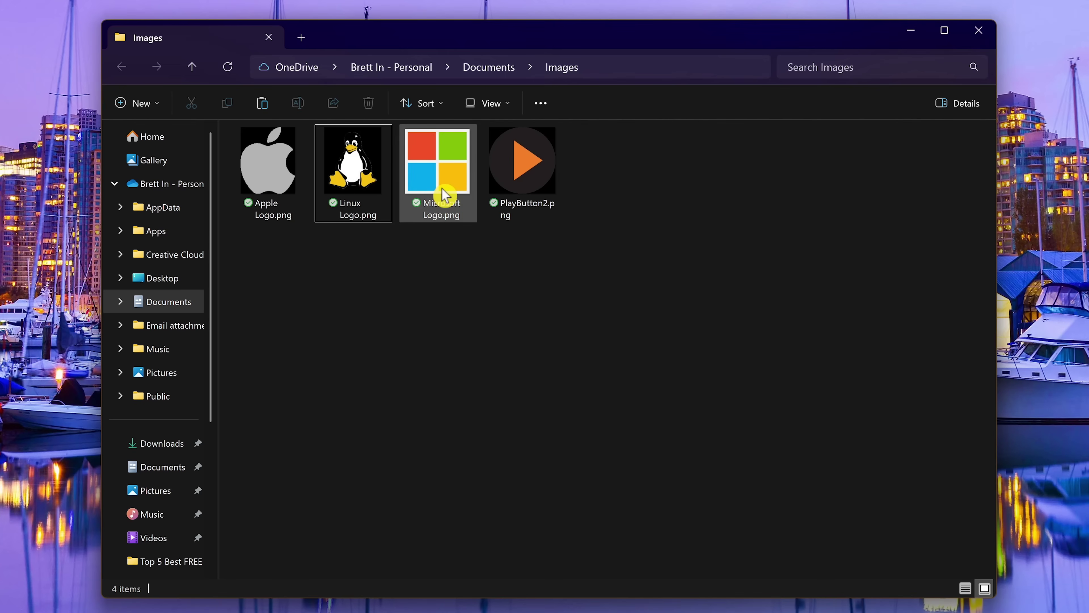
pyautogui.moveTo(530, 195)
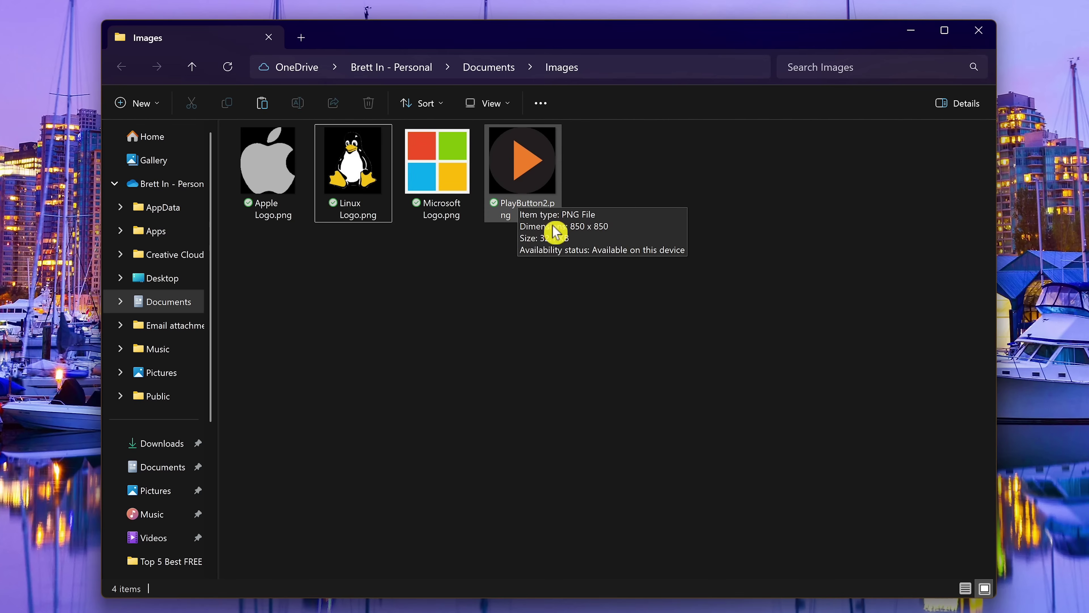
pyautogui.moveTo(561, 242); pyautogui.dragTo(262, 172)
pyautogui.rightClick(262, 171)
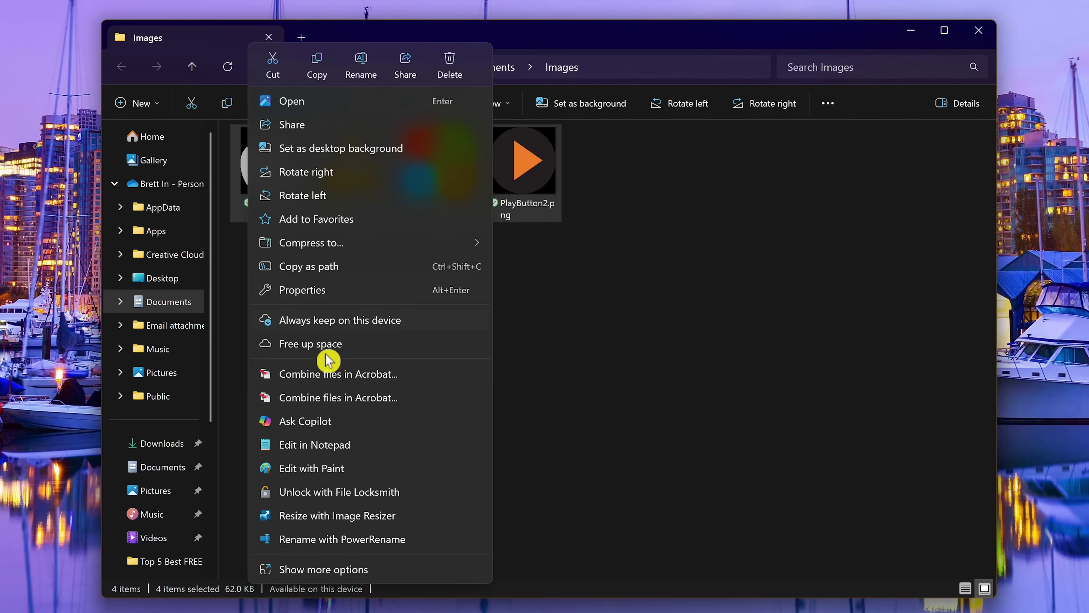
pyautogui.click(371, 524)
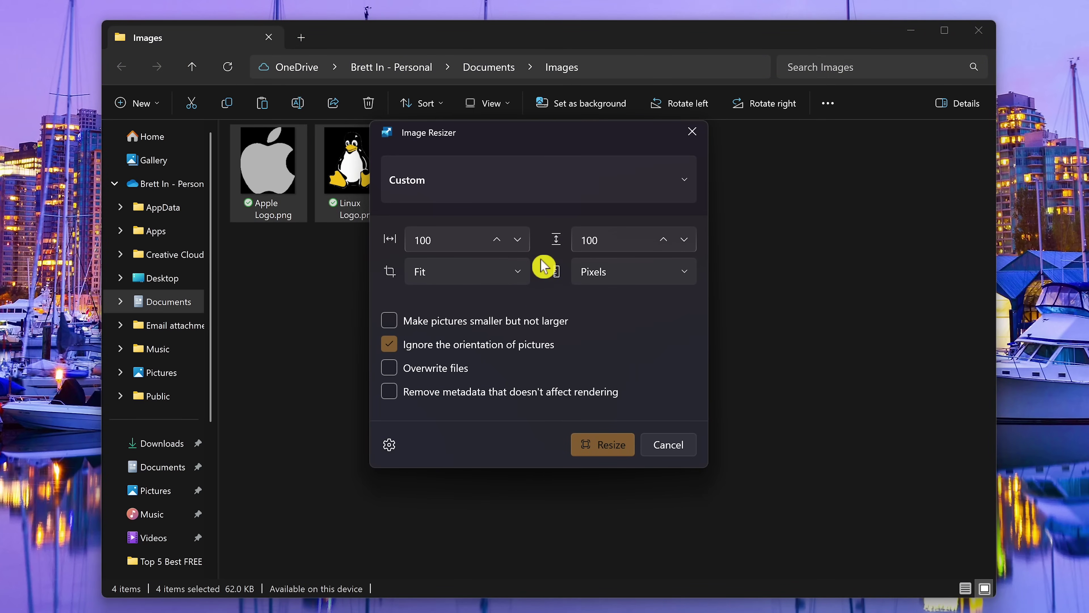
# Resize the four logos to a Custom 150 × 150 pixel size, then clear the selection
pyautogui.click(554, 197)
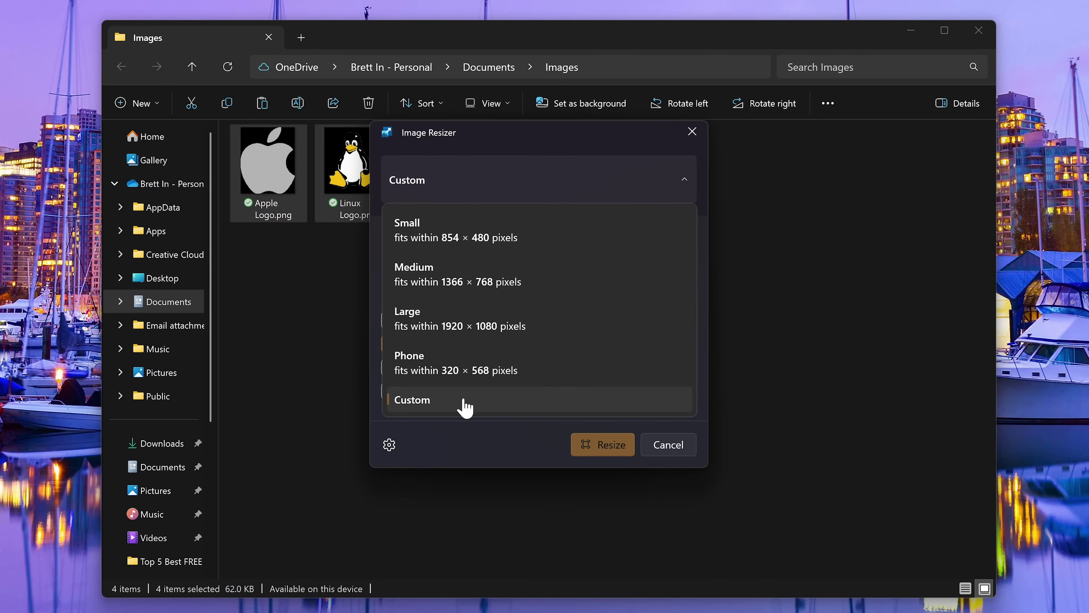
pyautogui.click(465, 408)
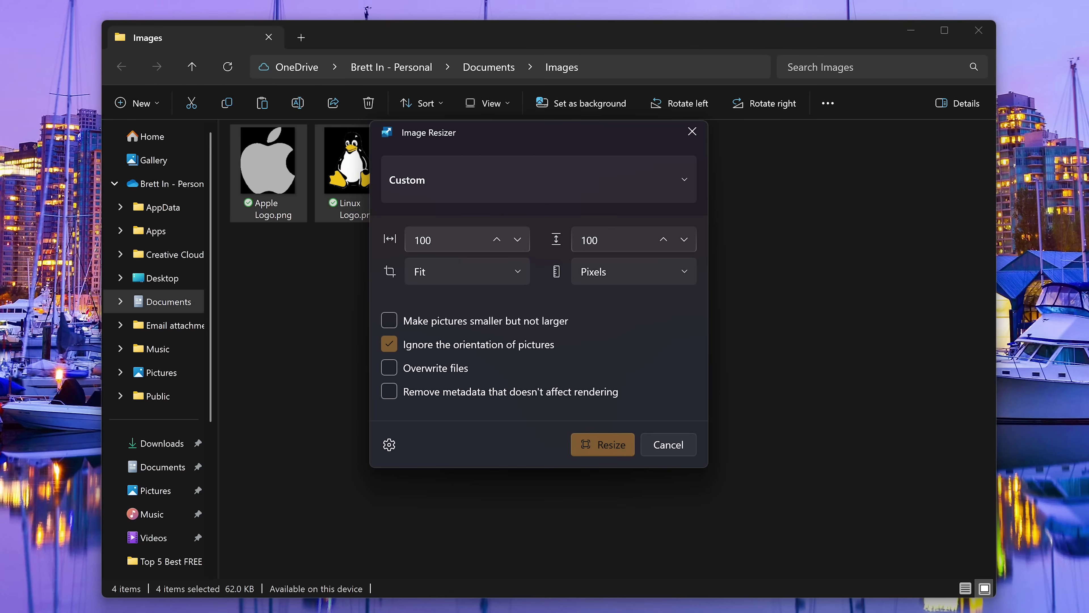
pyautogui.press('Tab')
pyautogui.write('150')
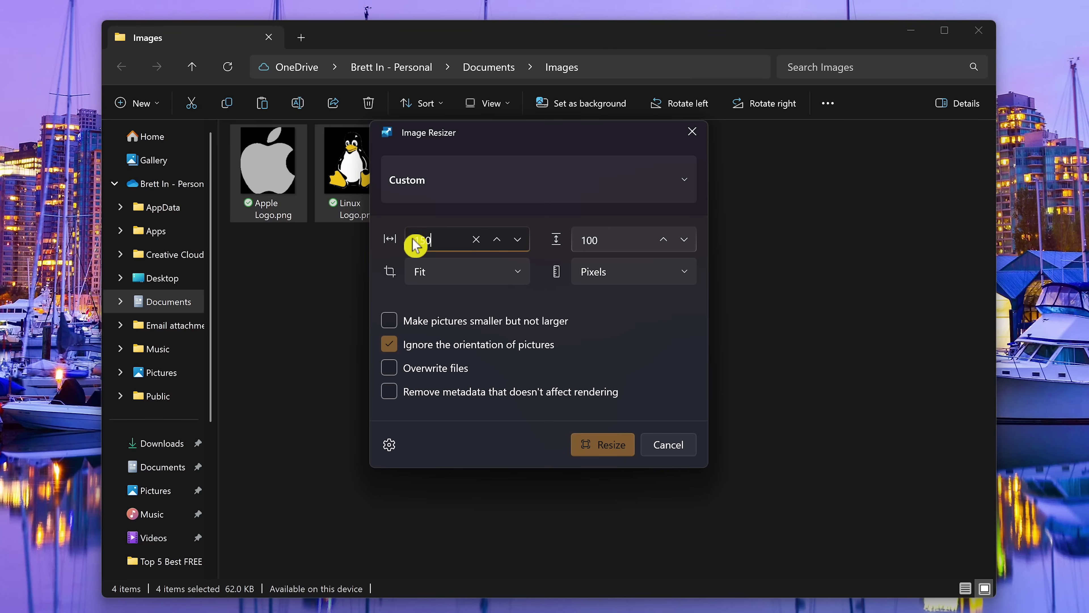
pyautogui.press('Tab')
pyautogui.write('150')
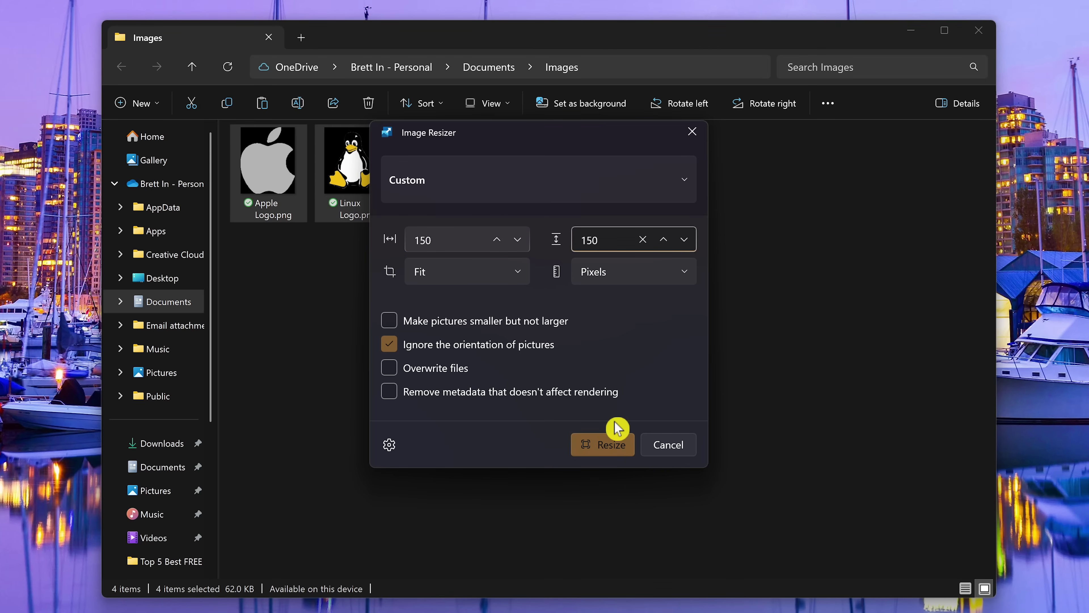
pyautogui.click(614, 457)
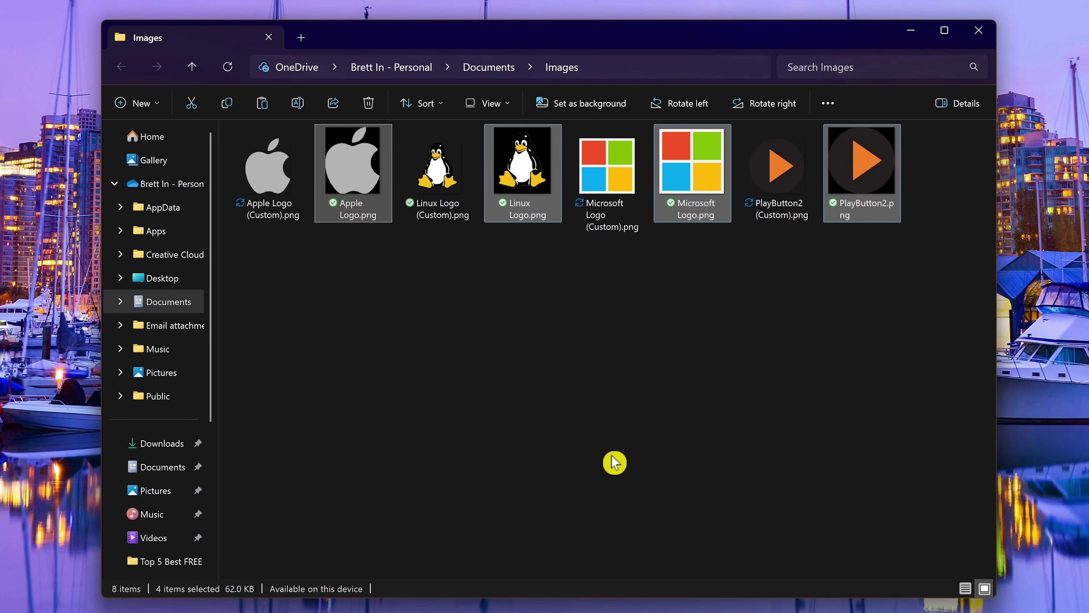
pyautogui.click(273, 250)
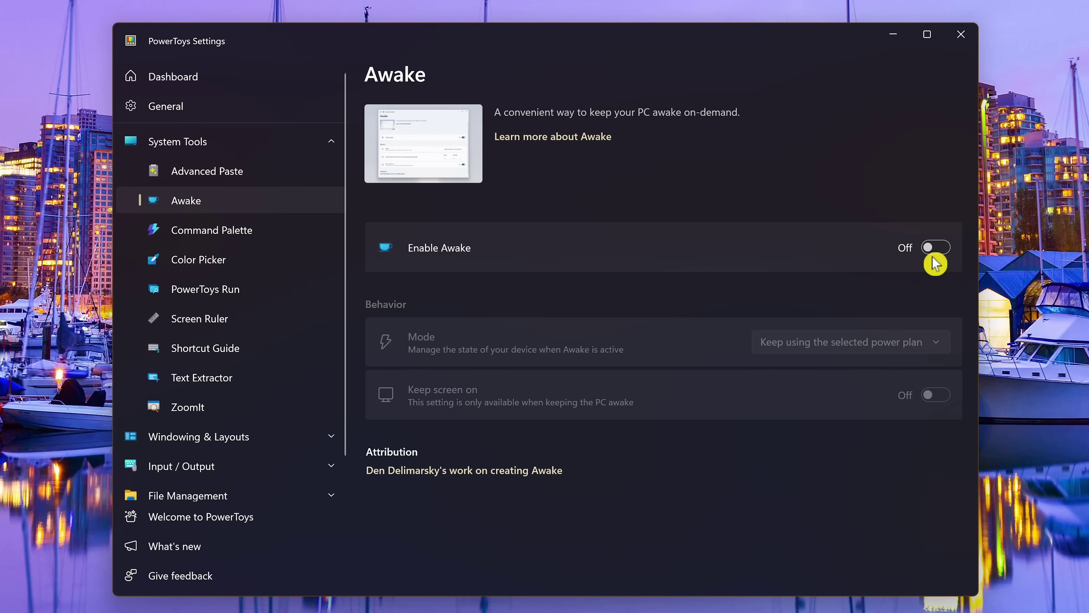
# Enable Awake and set its mode to Keep awake until expiration
pyautogui.click(936, 251)
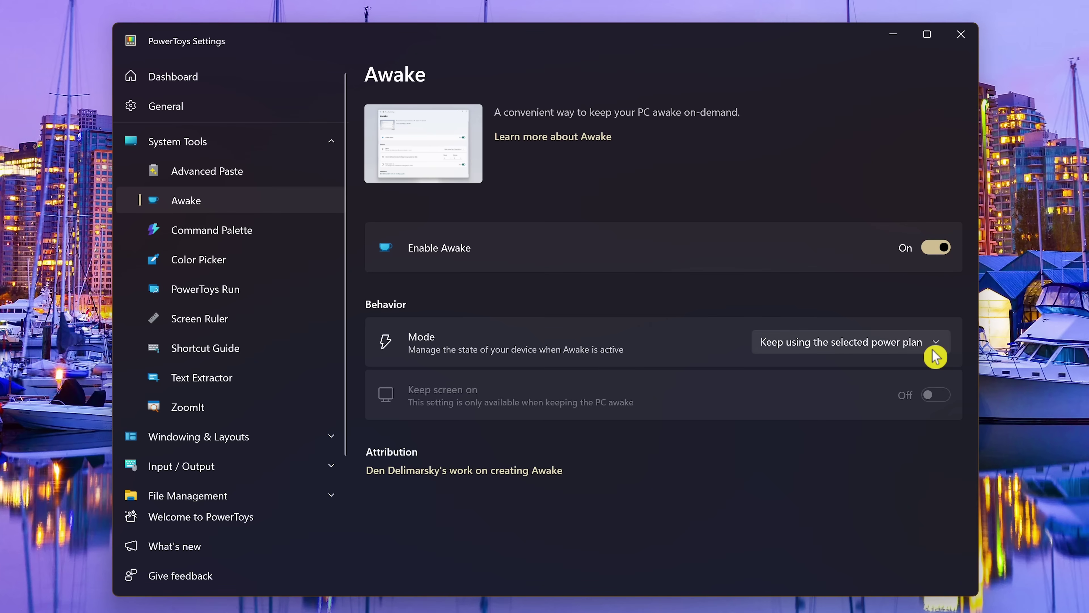
pyautogui.click(943, 350)
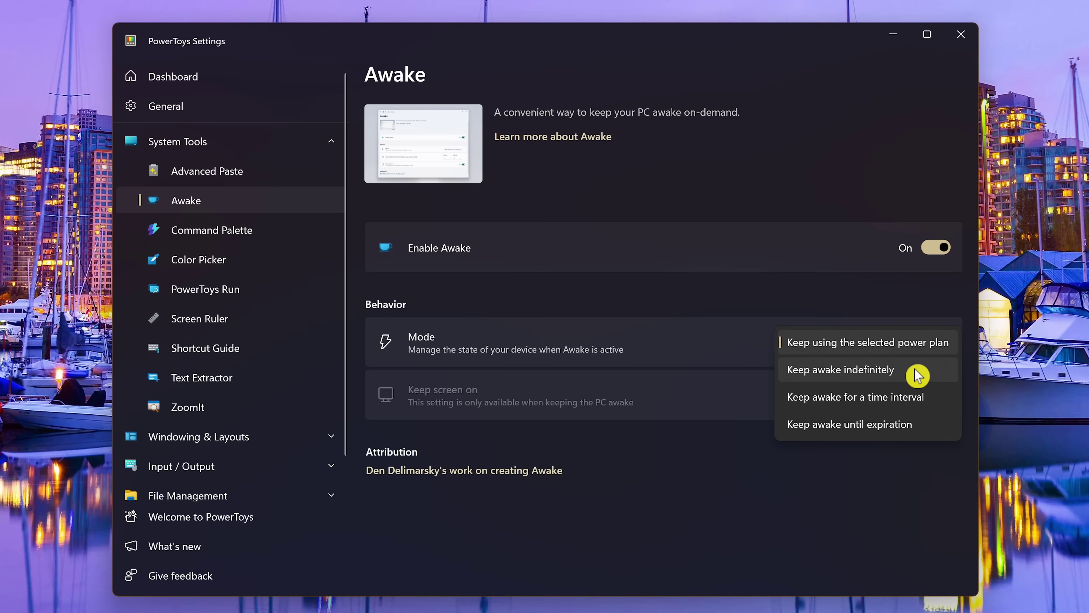
pyautogui.click(934, 401)
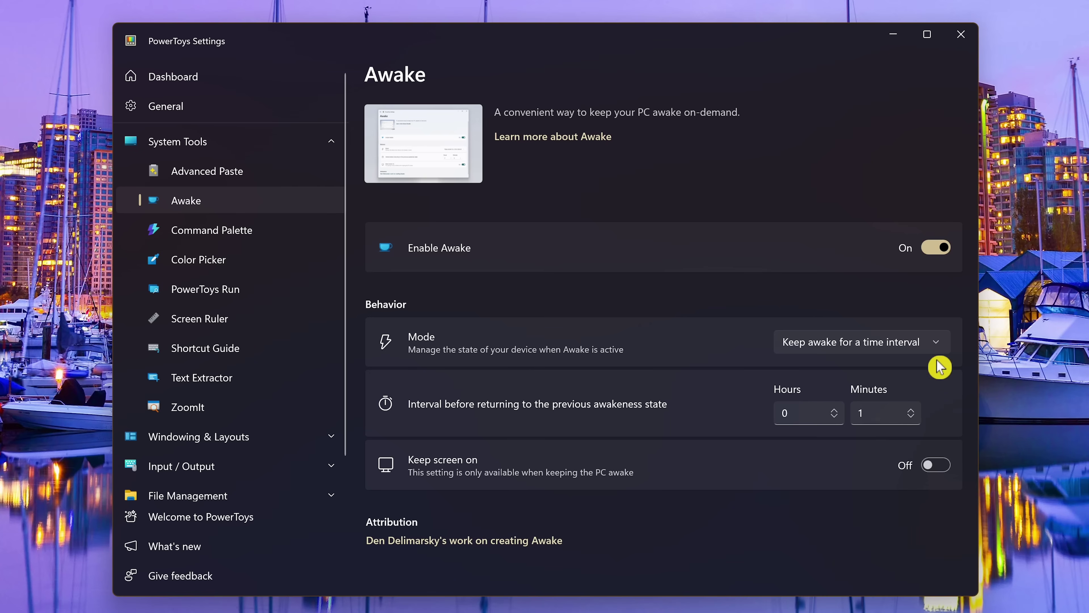
pyautogui.click(939, 345)
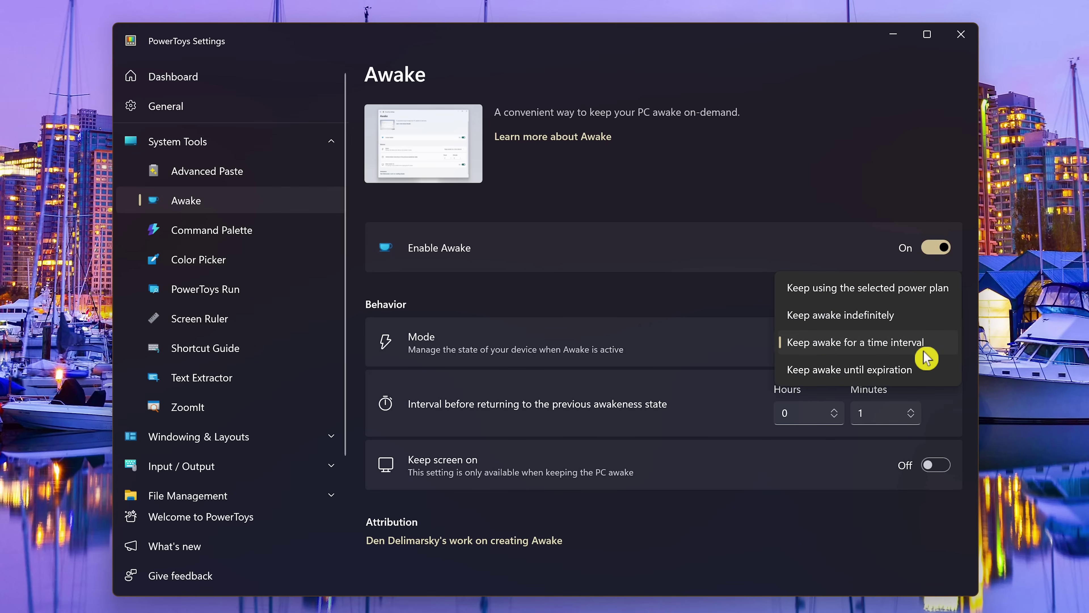
pyautogui.click(925, 378)
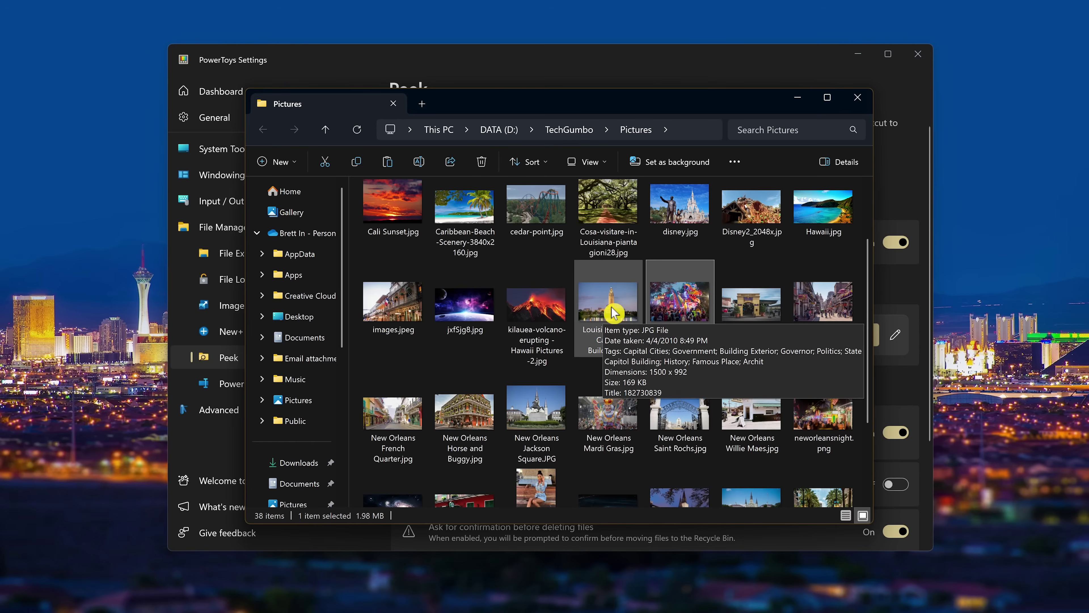
# Preview the Louisiana State Capitol Building photo in Peek and step through three more pictures
pyautogui.click(617, 327)
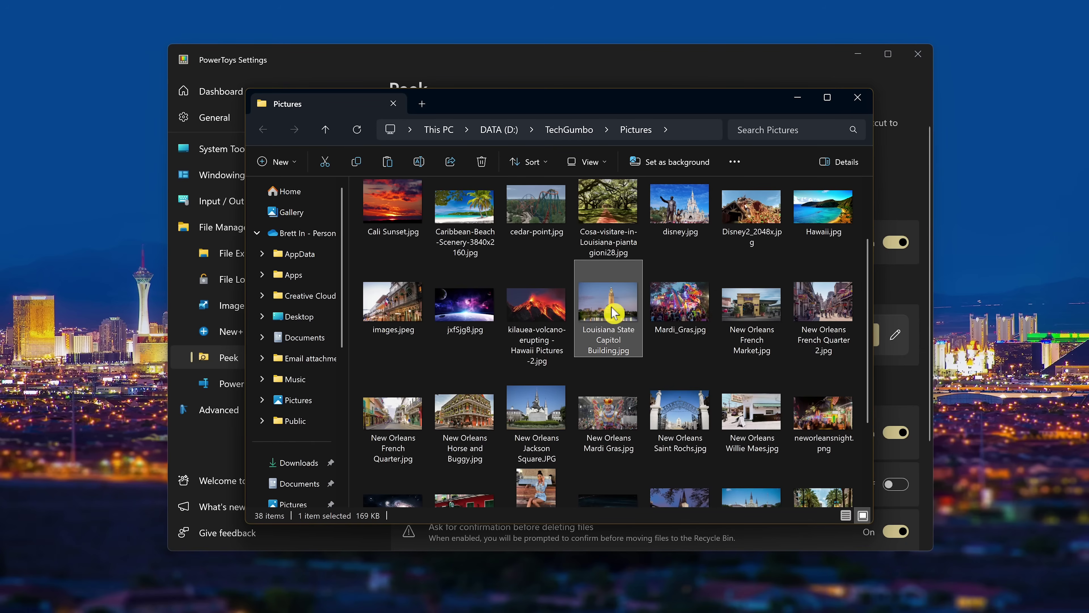
pyautogui.hotkey('ctrl', 'space')
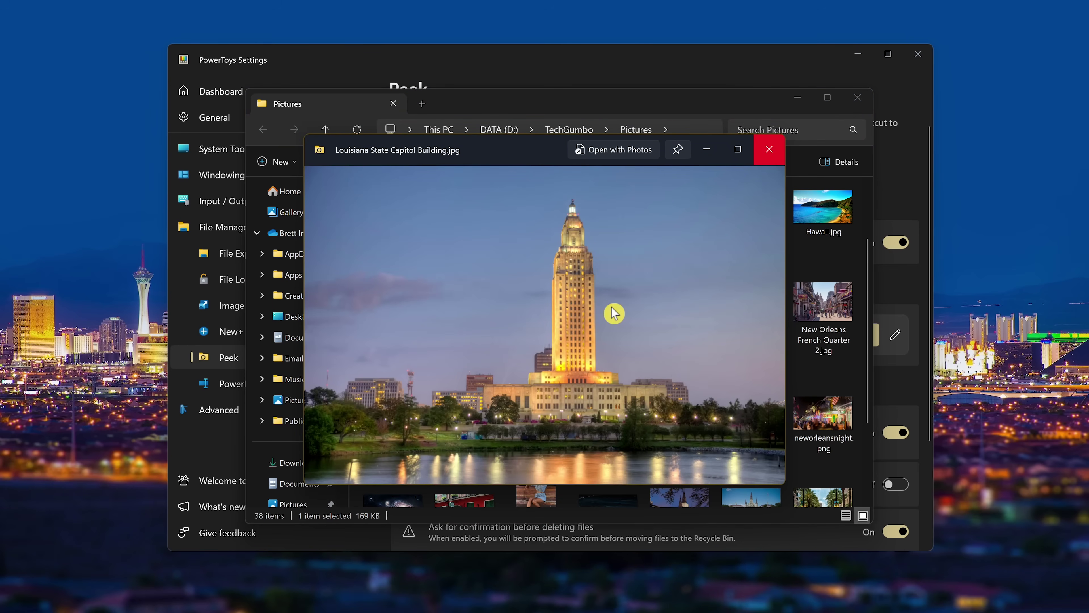
pyautogui.press('Right')
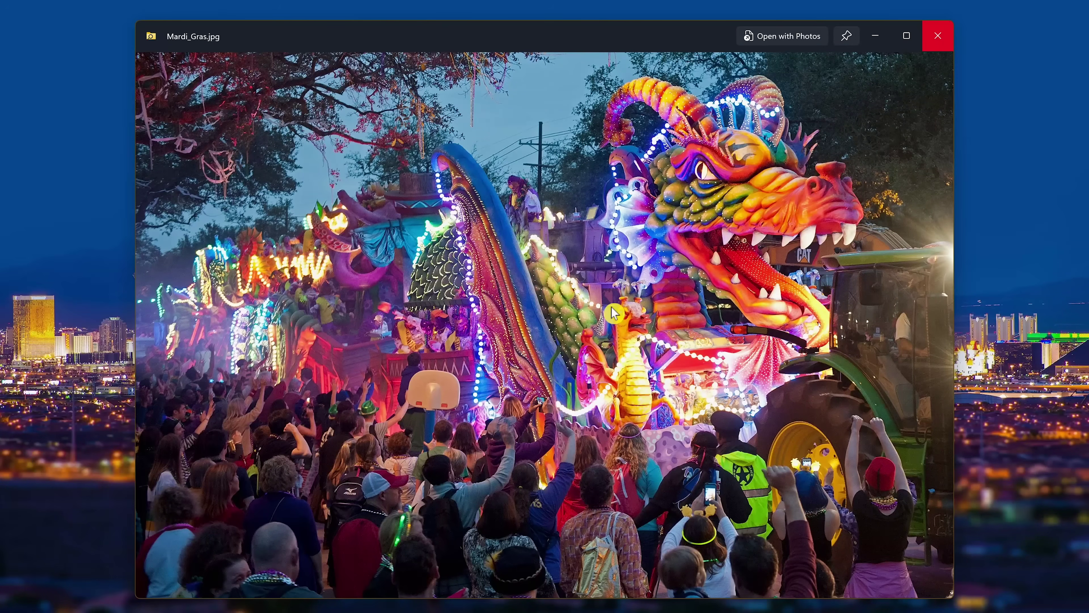
pyautogui.press('Right')
pyautogui.press('Right')
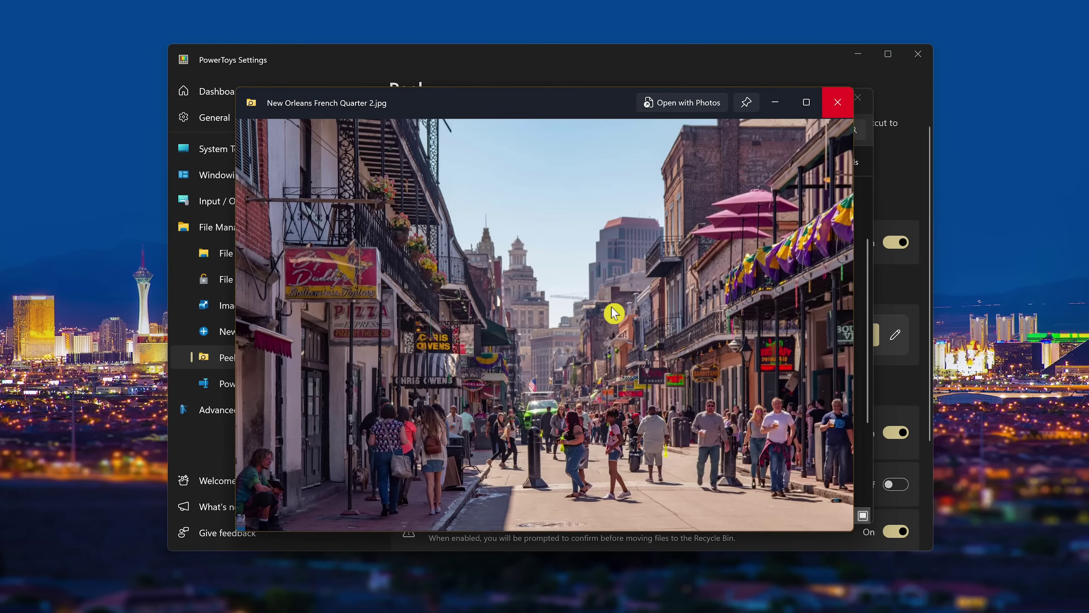
pyautogui.press('Right')
pyautogui.press('Right')
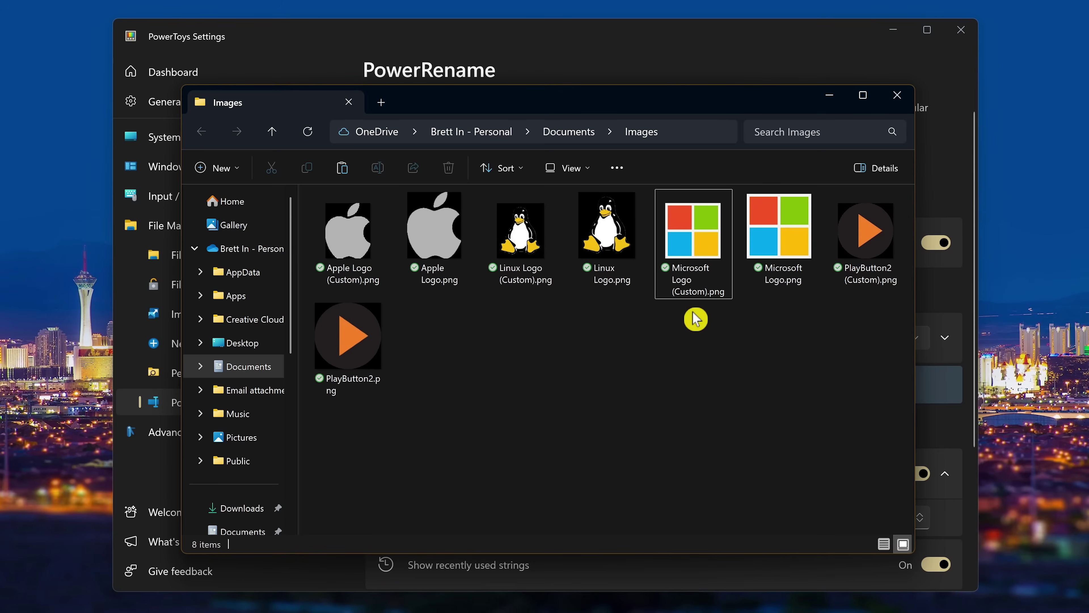
# Open the Apple, Linux and Microsoft Logo (Custom) copies together in PowerRename
pyautogui.click(354, 248)
pyautogui.keyDown('ctrl'); pyautogui.click(518, 256); pyautogui.keyUp('ctrl')
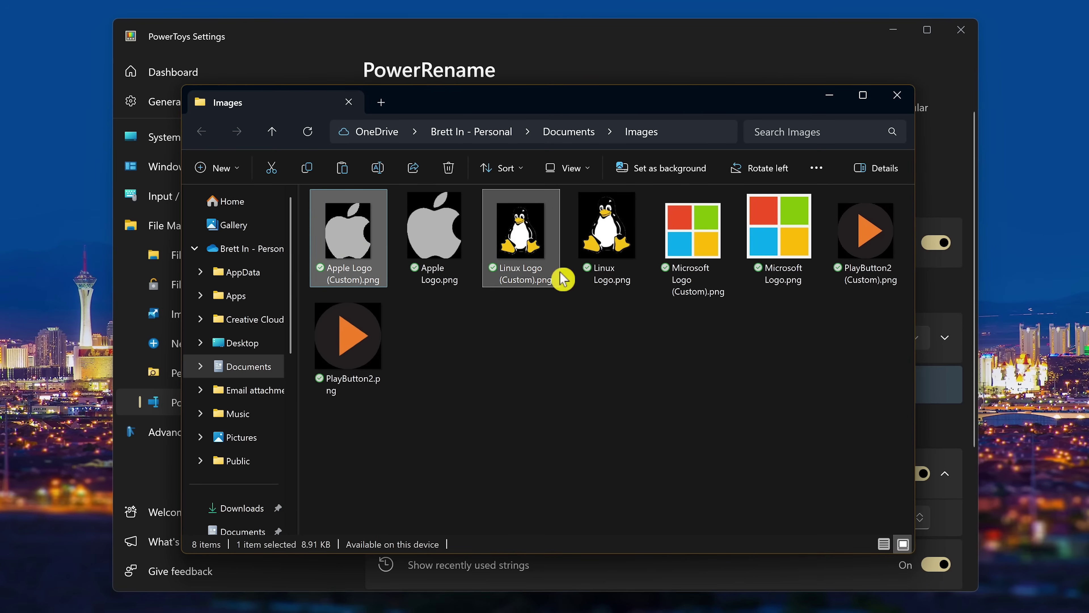
pyautogui.keyDown('ctrl'); pyautogui.click(690, 258); pyautogui.keyUp('ctrl')
pyautogui.rightClick(690, 257)
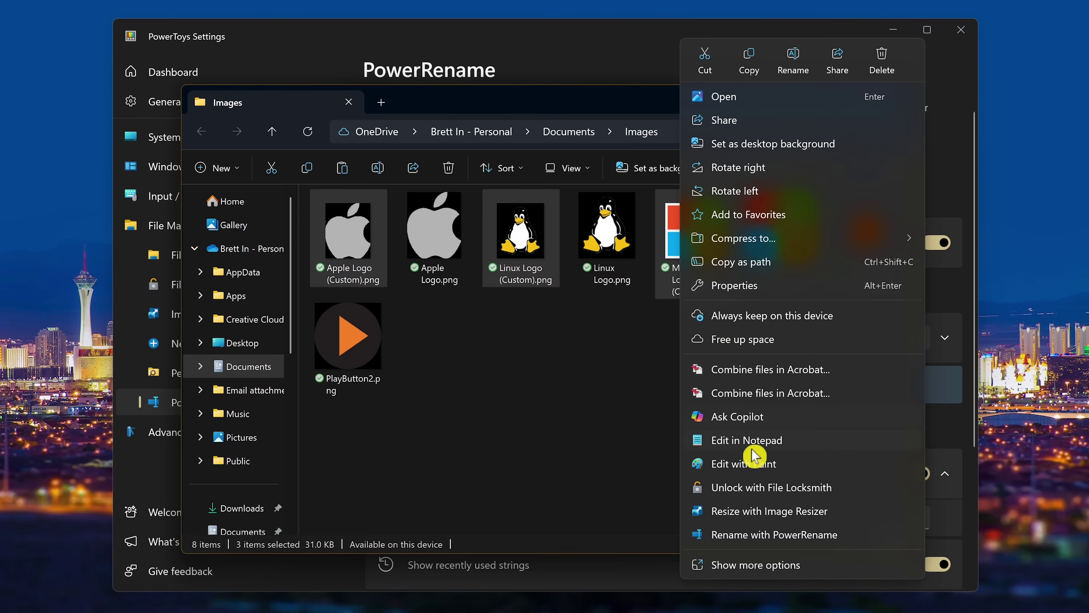
pyautogui.click(773, 542)
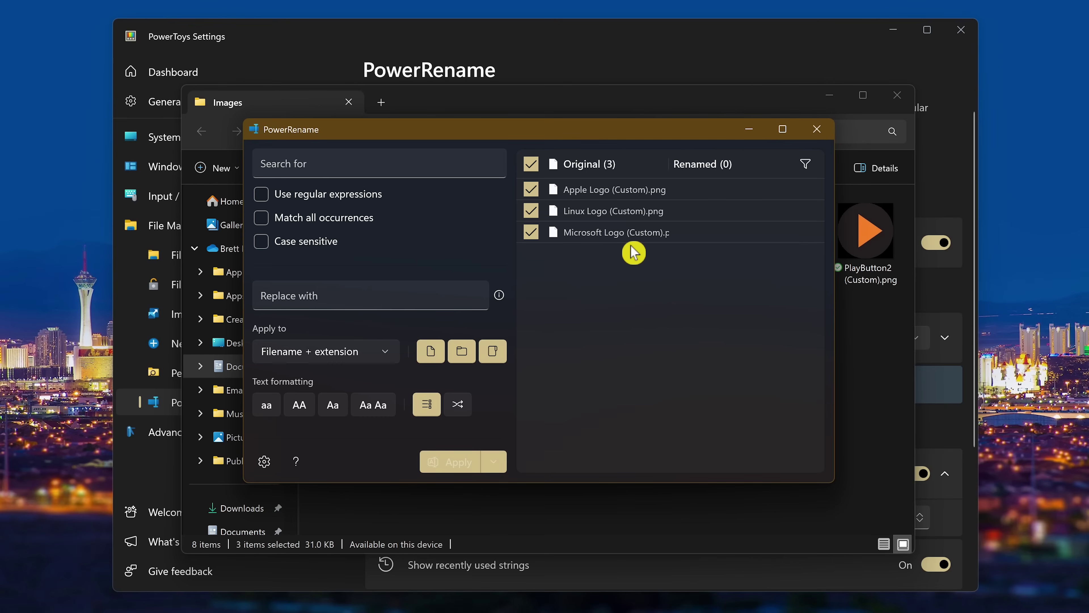
# Replace '(Custom)' with '150' in the three file names and apply the renaming
pyautogui.click(377, 164)
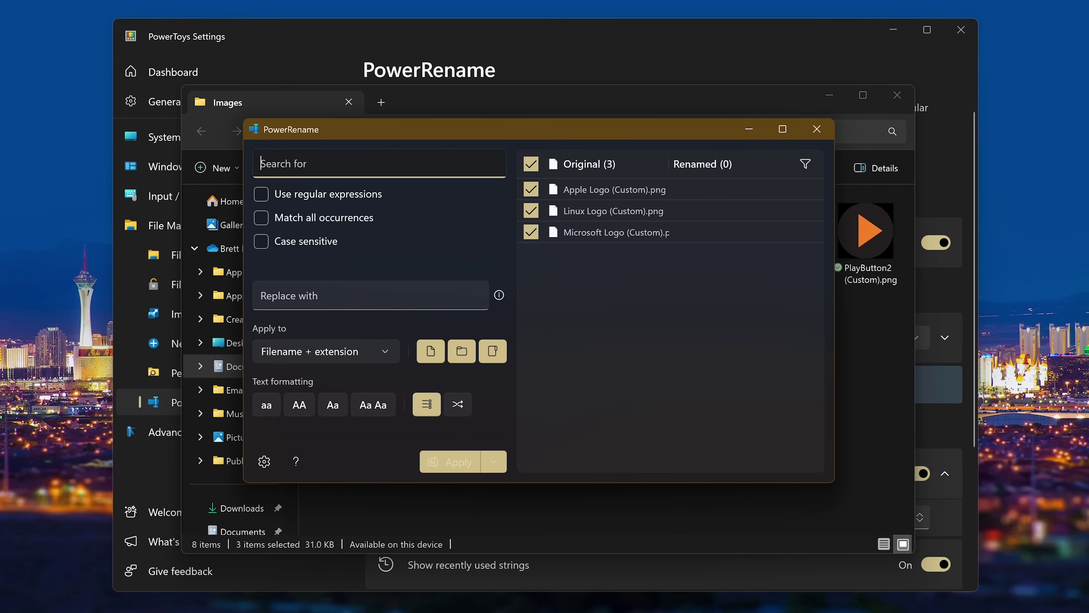
pyautogui.write('(')
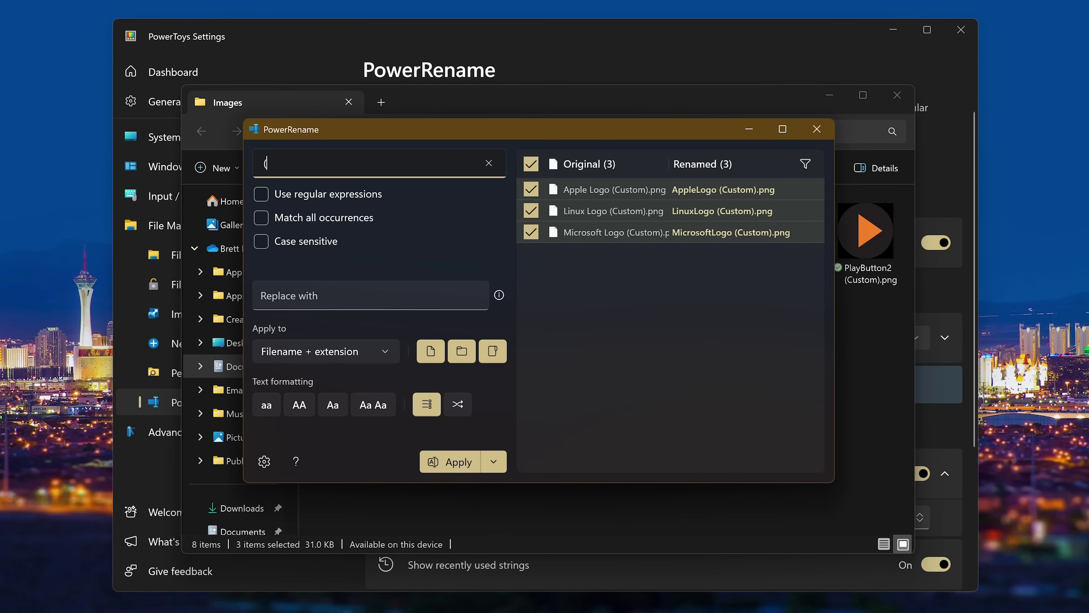
pyautogui.write('Cus')
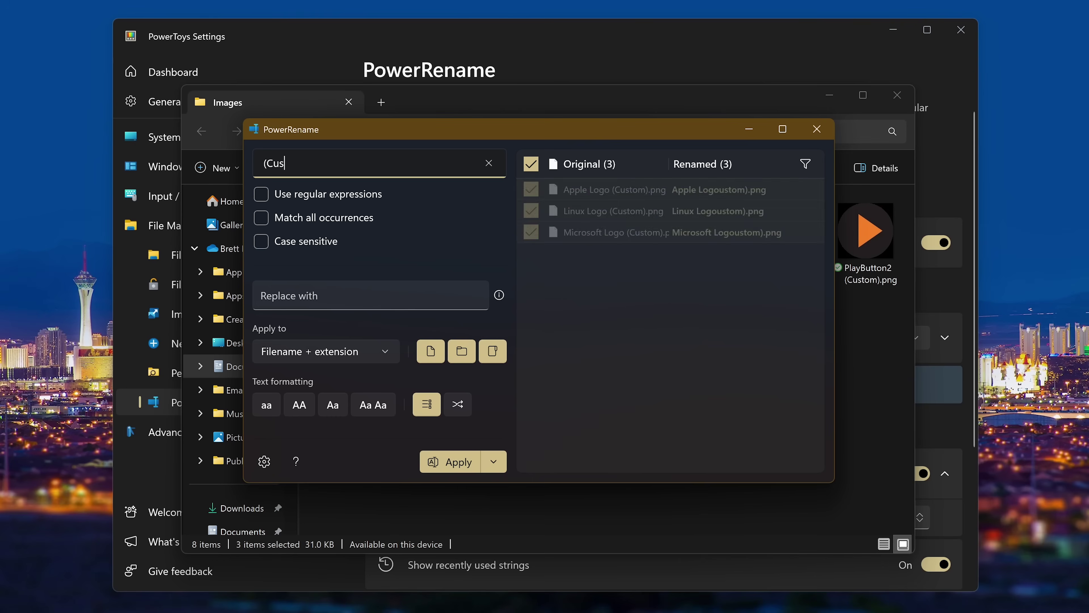
pyautogui.write('tom)')
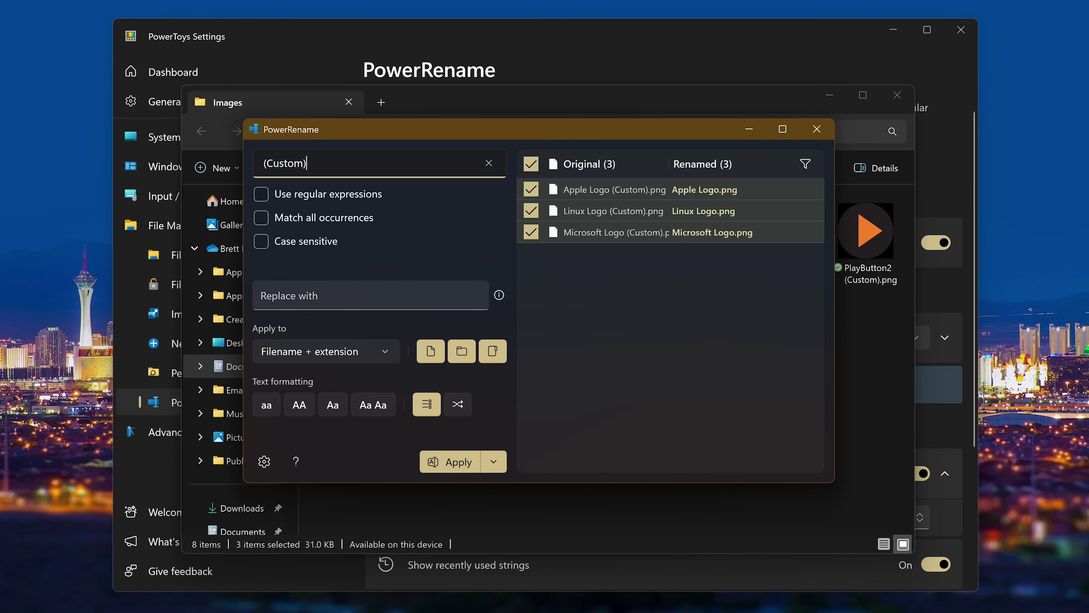
pyautogui.click(261, 296)
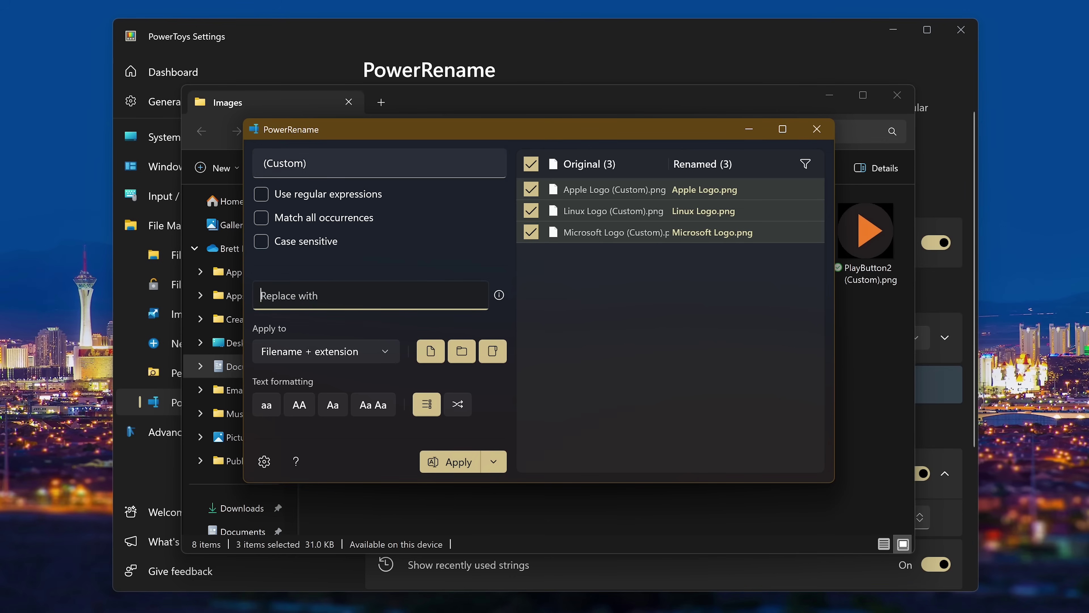
pyautogui.write('15')
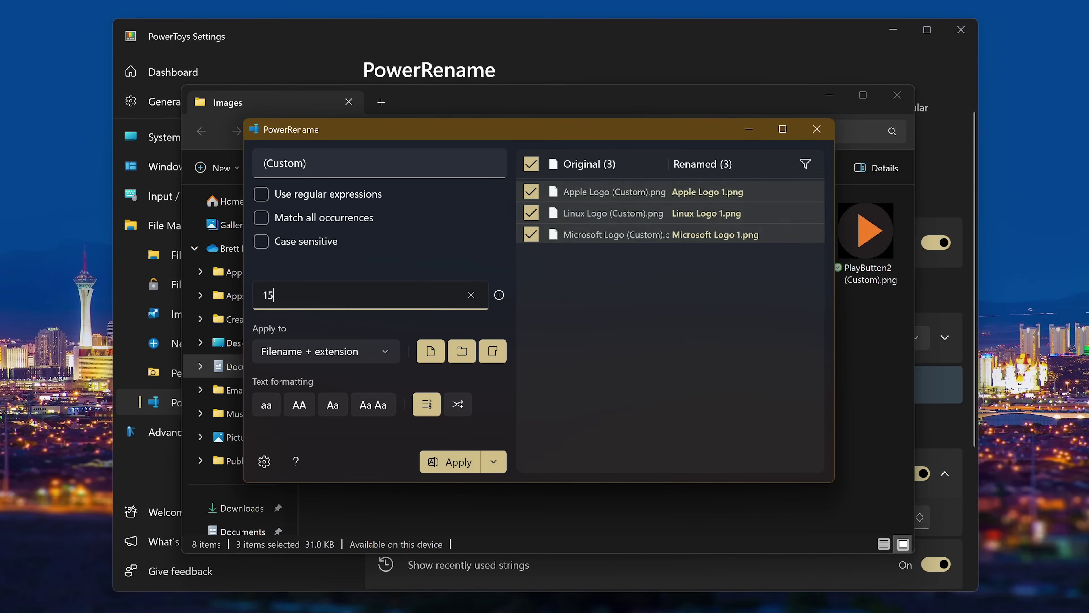
pyautogui.write('0')
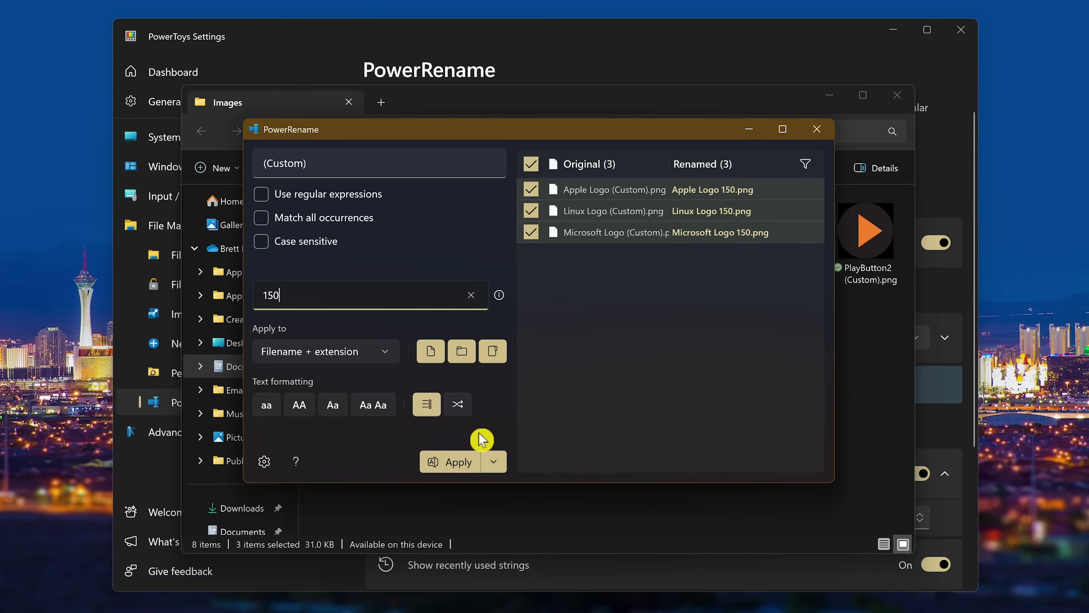
pyautogui.click(460, 463)
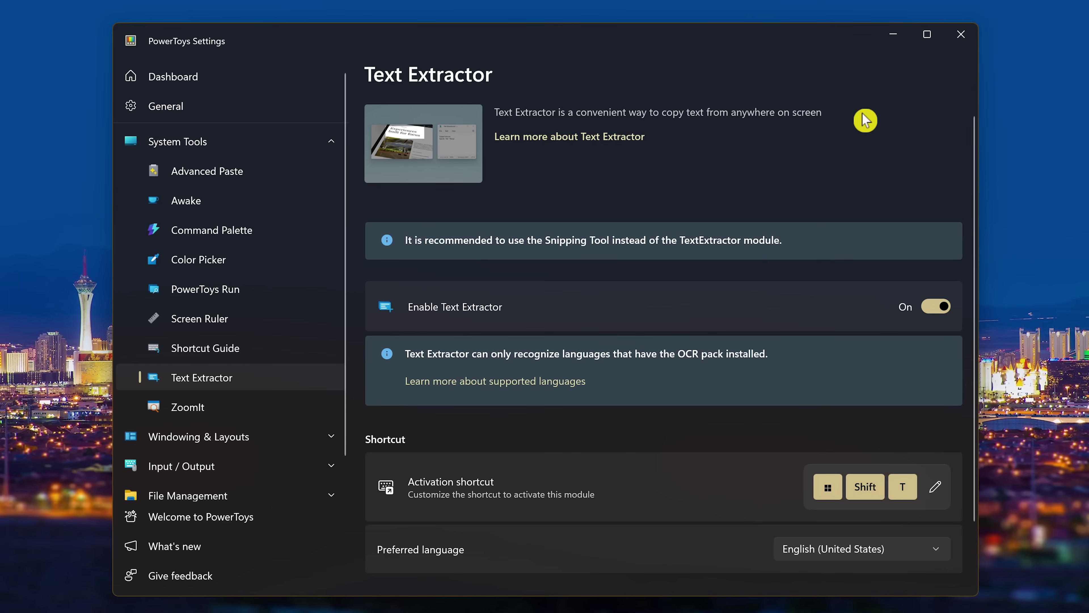
# Capture the Text Extractor description line with Win+Shift+T and paste it into Notepad
pyautogui.press('super+shift+t')
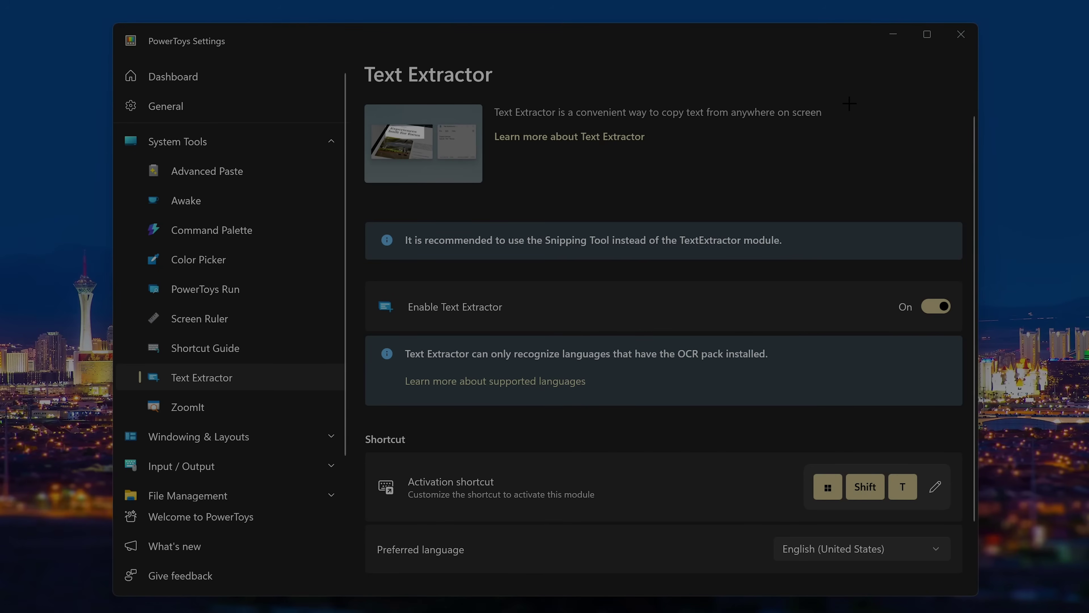
pyautogui.moveTo(845, 97); pyautogui.dragTo(492, 126)
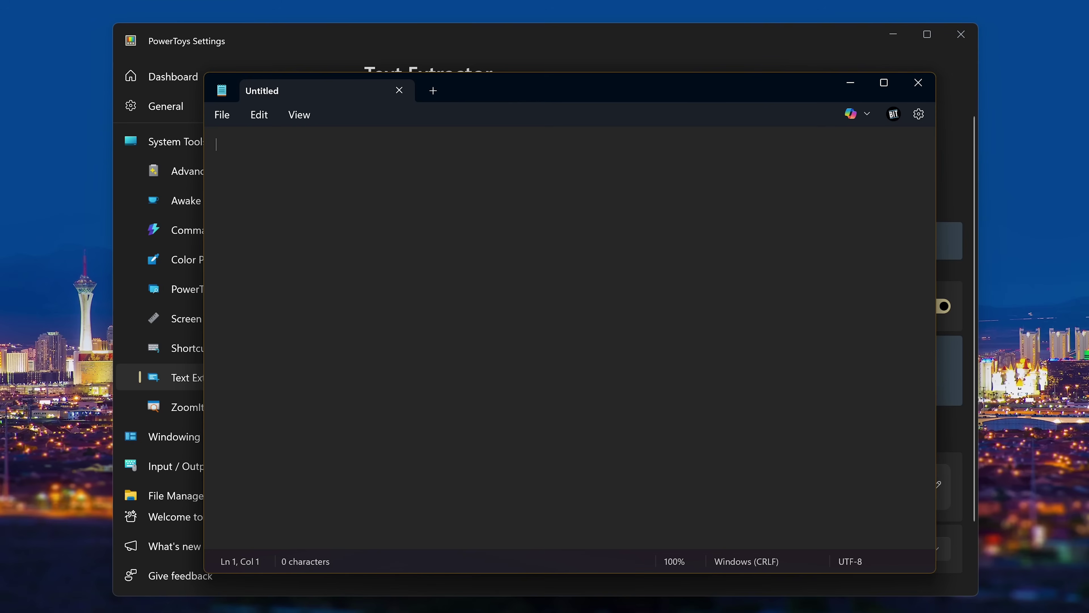
pyautogui.write('Text Extractor is a convenient way to copy text from anywhere on screen')
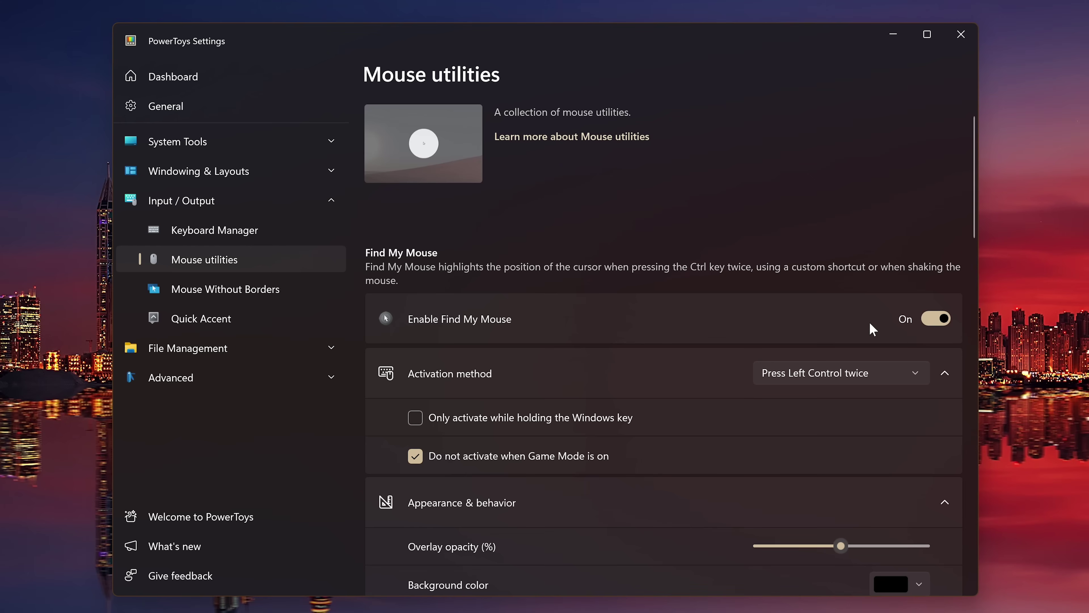
# Trigger the Find My Mouse spotlight with Left Ctrl, then show three Mouse Highlighter click circles
pyautogui.press('ctrl')
pyautogui.press('ctrl')
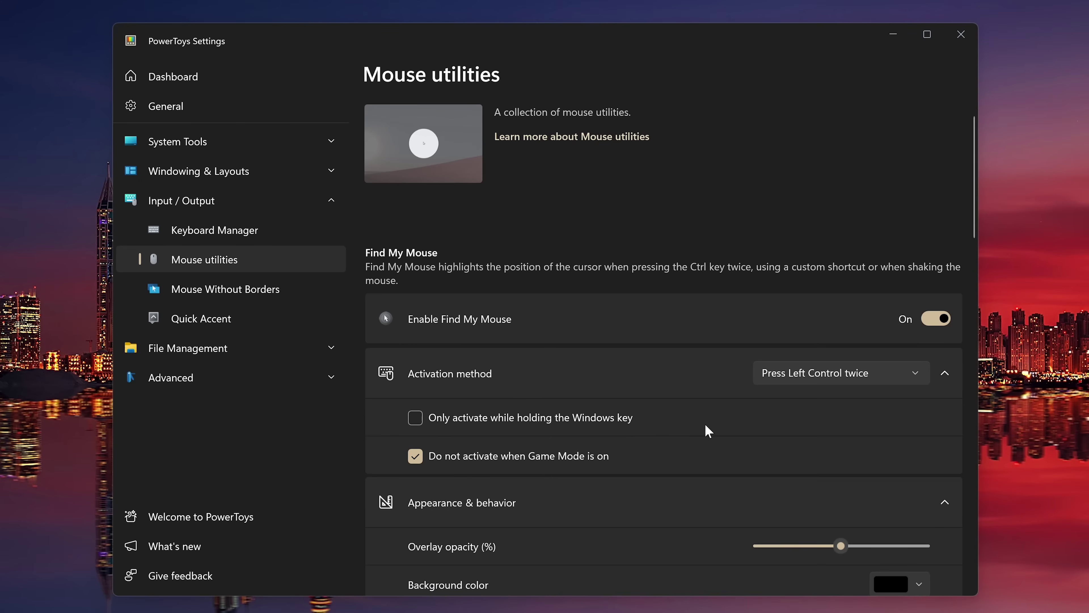
pyautogui.scroll(-5, 704, 424)
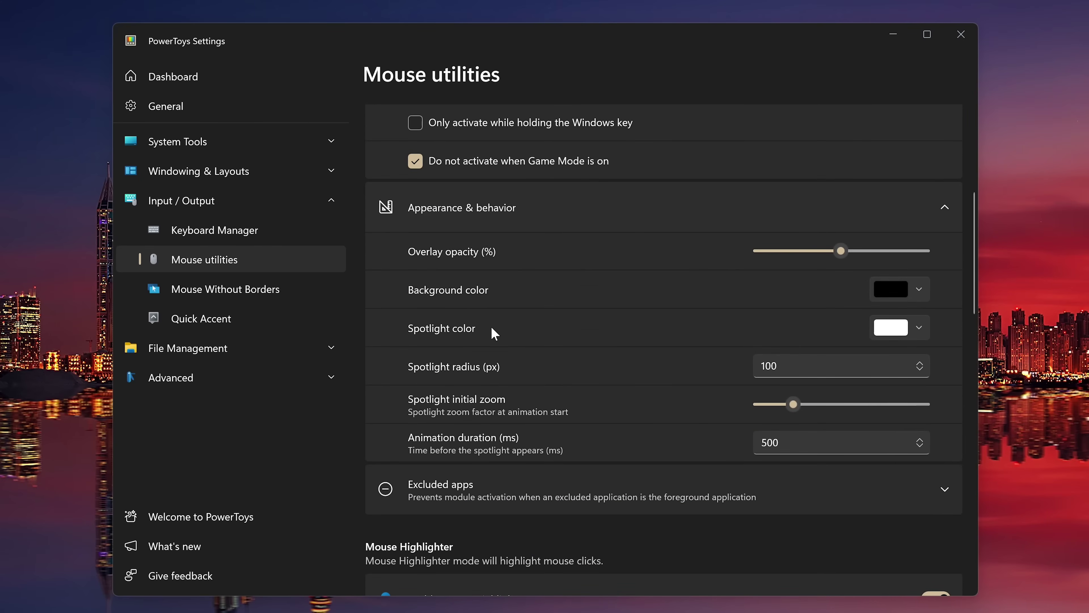
pyautogui.scroll(-6, 498, 330)
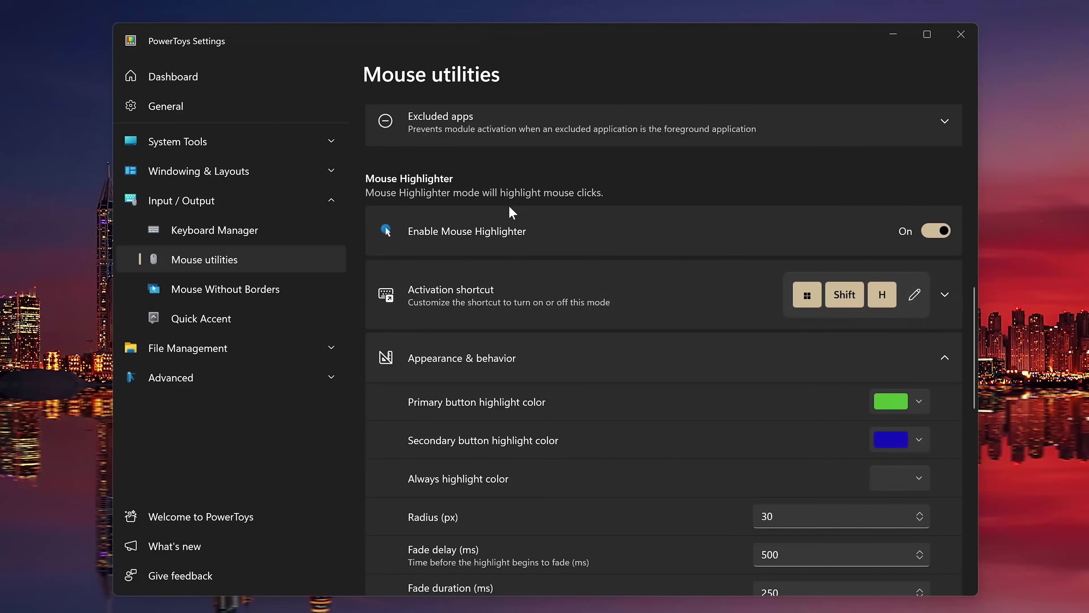
pyautogui.click(586, 236)
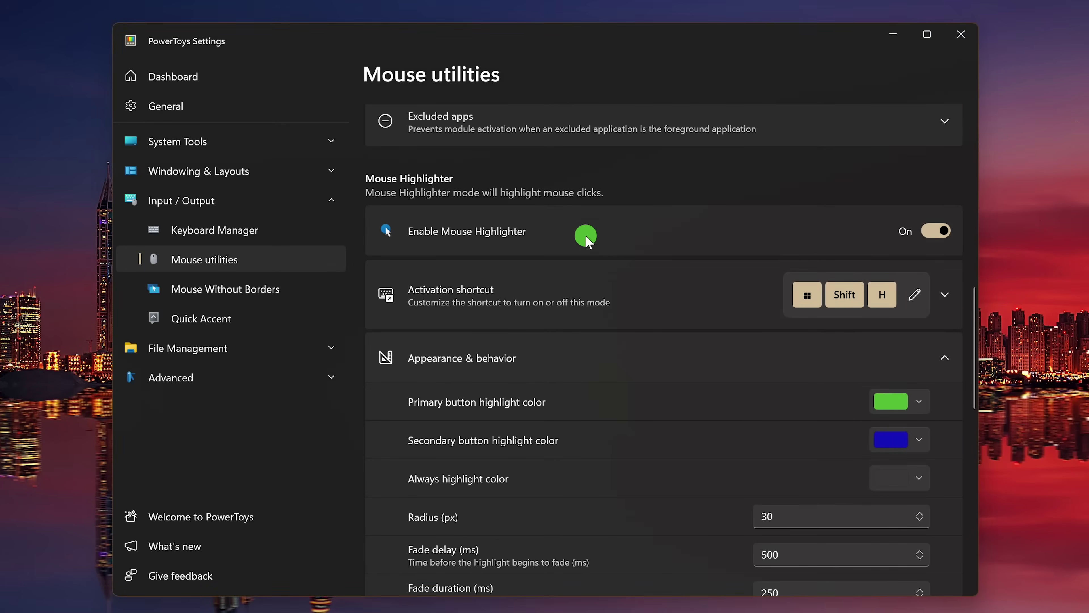
pyautogui.click(606, 236)
pyautogui.click(645, 236)
pyautogui.scroll(-3, 741, 301)
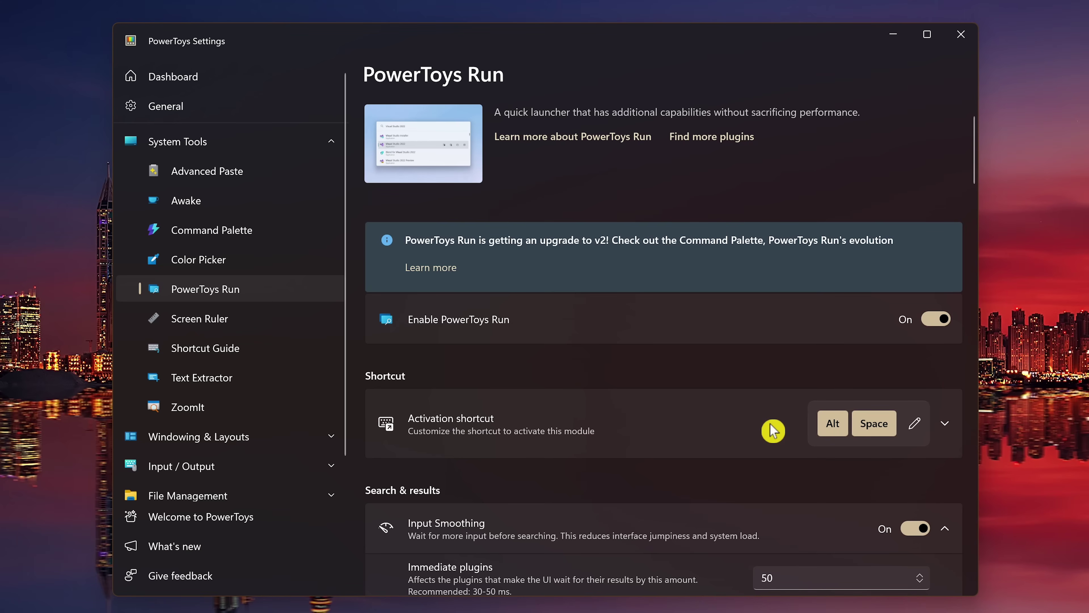
# Launch Inkscape from PowerToys Run, then enter the calculation 8*111-6+5 in the launcher
pyautogui.hotkey('alt', 'space')
pyautogui.write('ink')
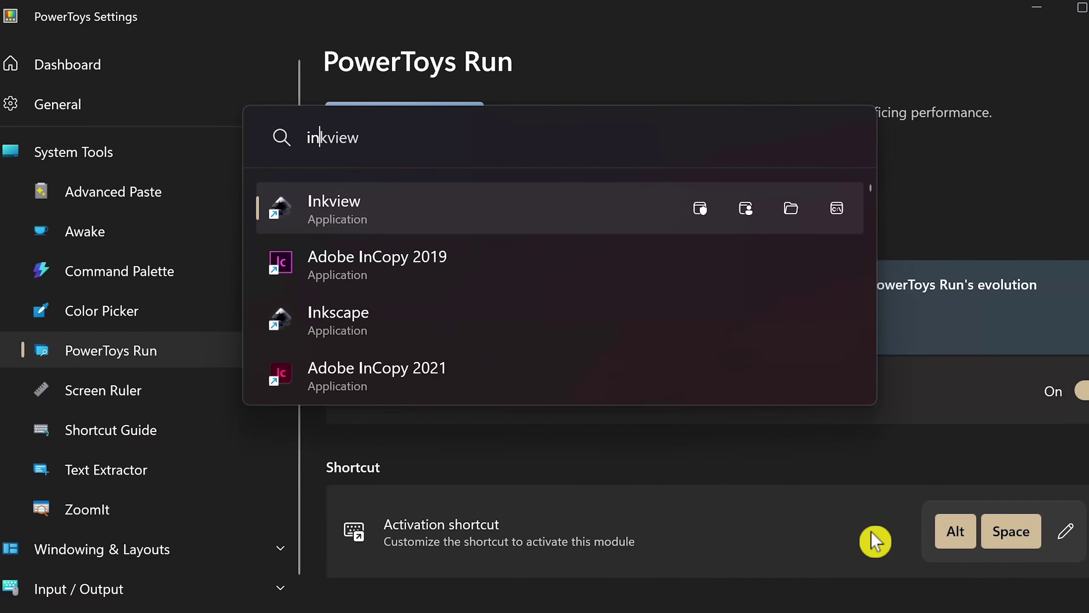
pyautogui.write('scape')
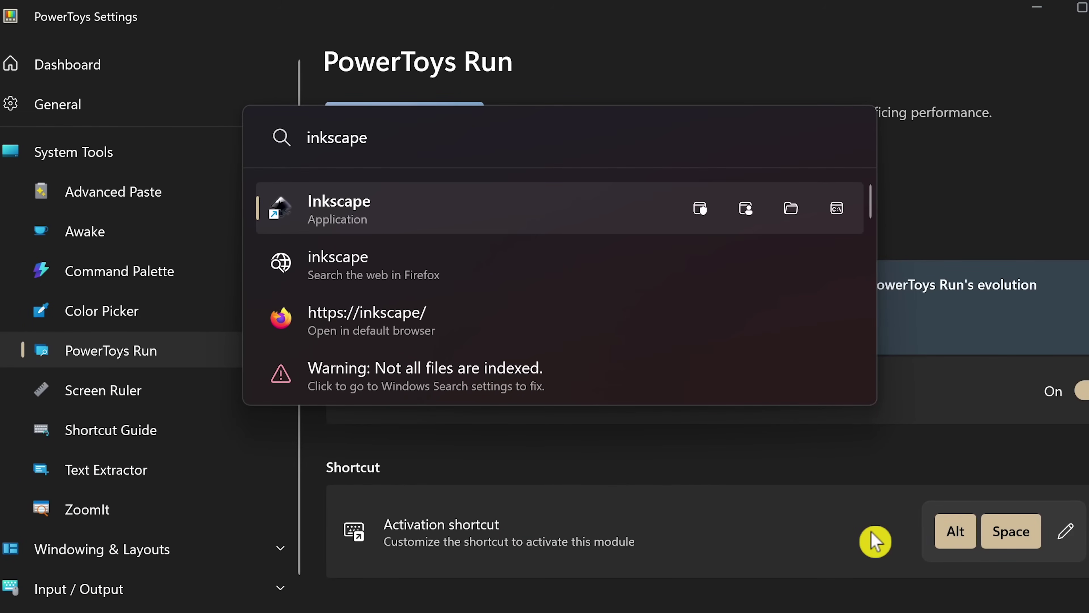
pyautogui.press('Down')
pyautogui.press('Down')
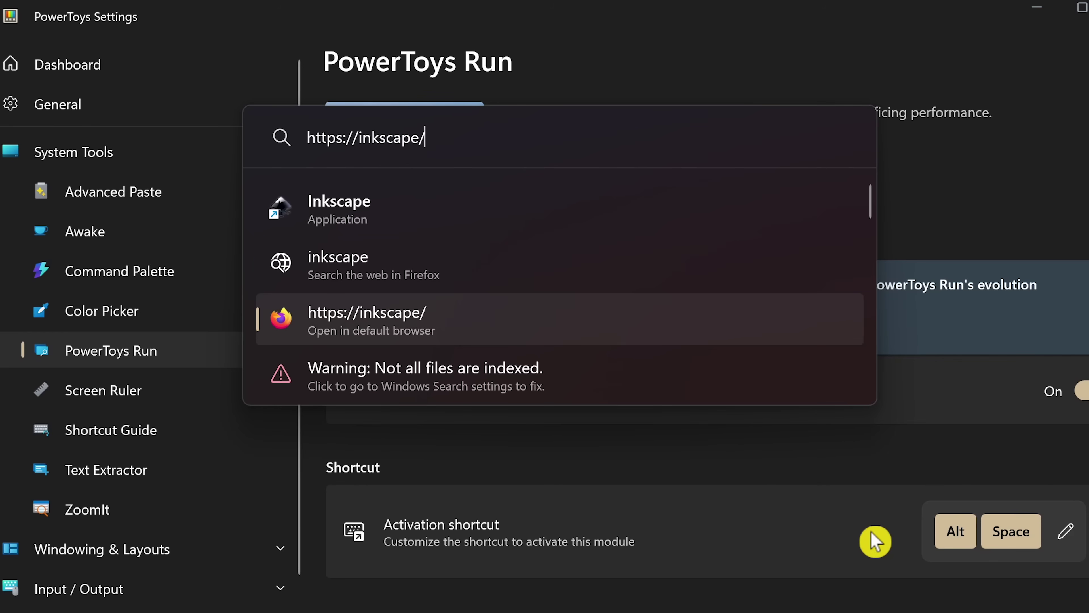
pyautogui.press('Up')
pyautogui.press('Up')
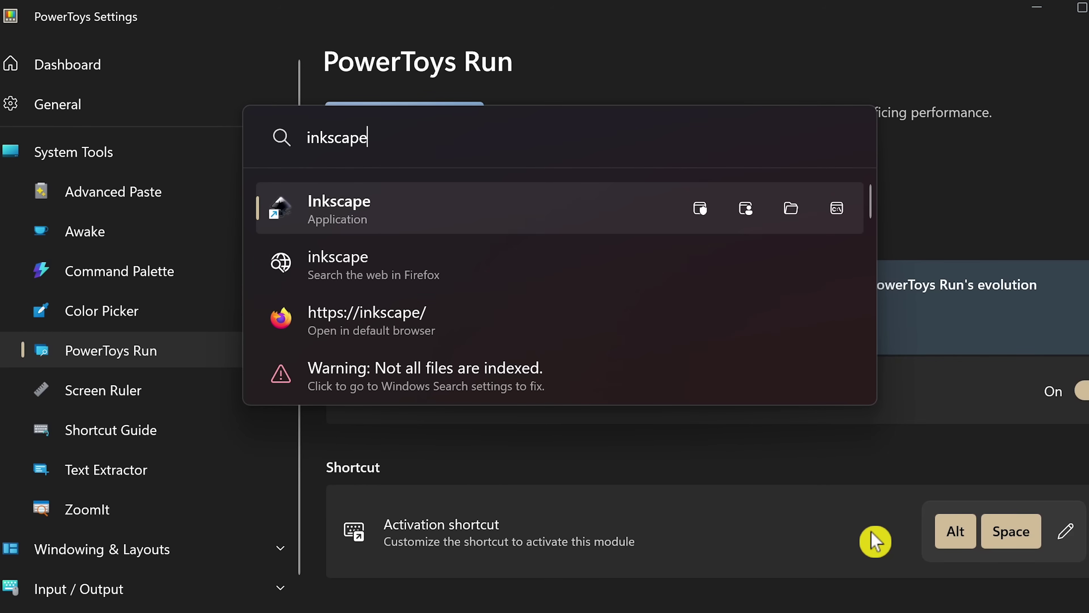
pyautogui.press('Return')
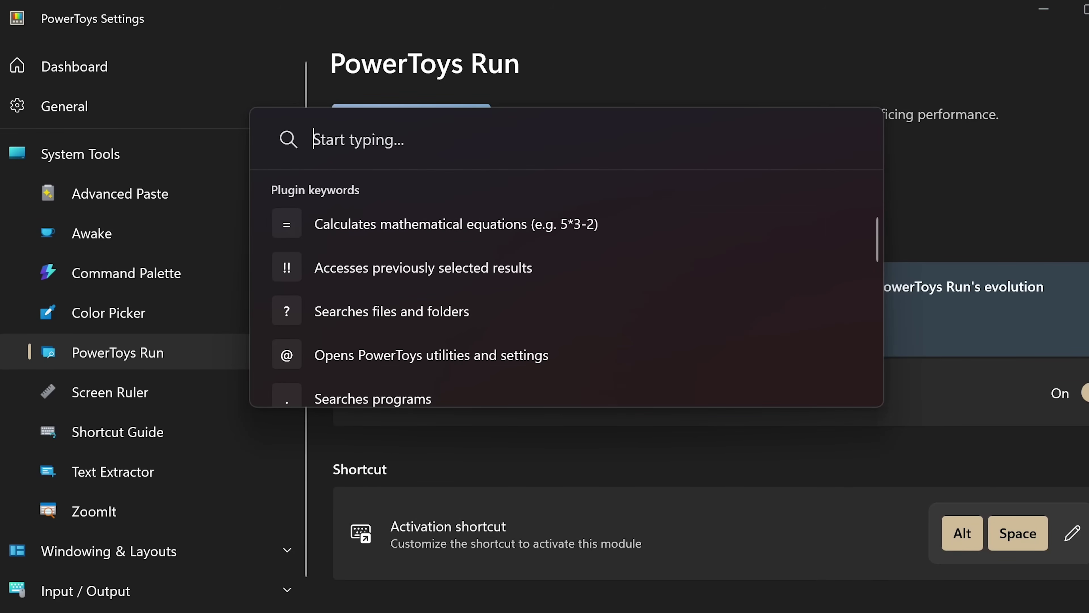
pyautogui.write('8*111-')
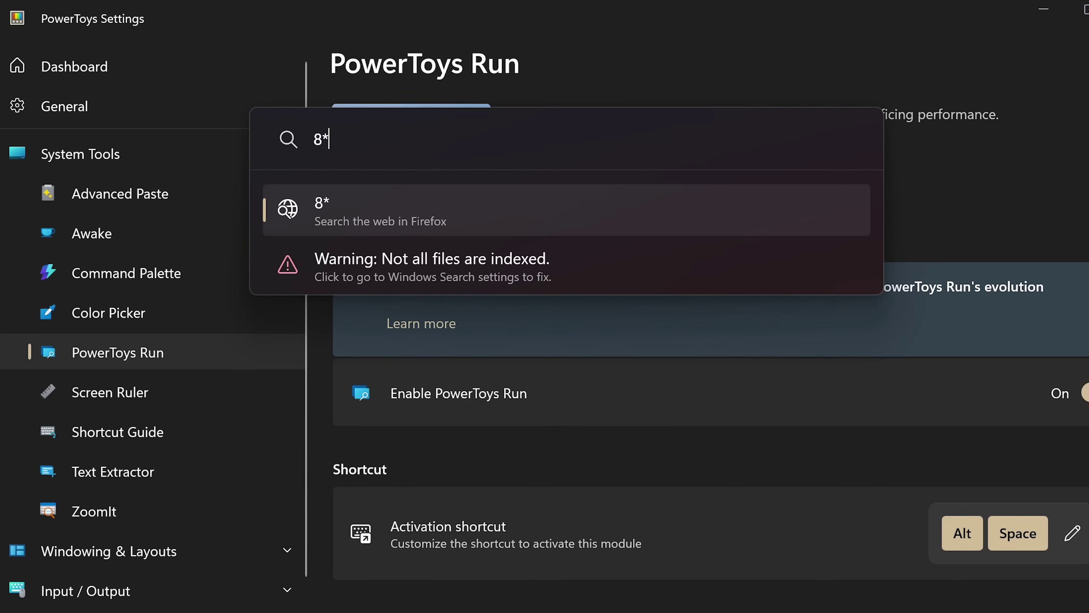
pyautogui.write('6+5')
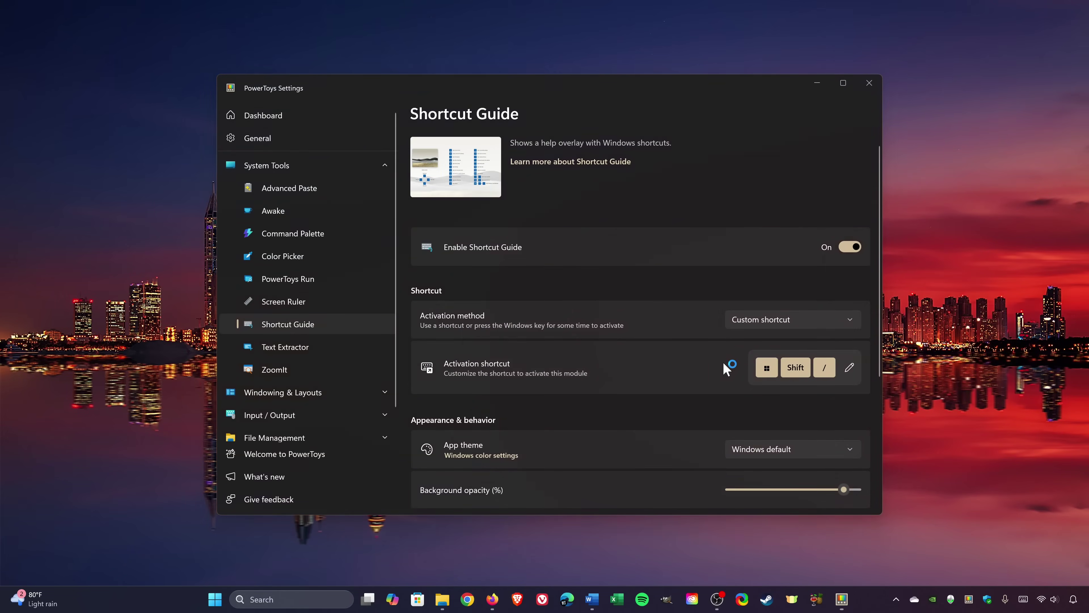
# Show the Shortcut Guide overlay of Windows shortcuts with Win+Shift+/
pyautogui.press('super+shift+slash')
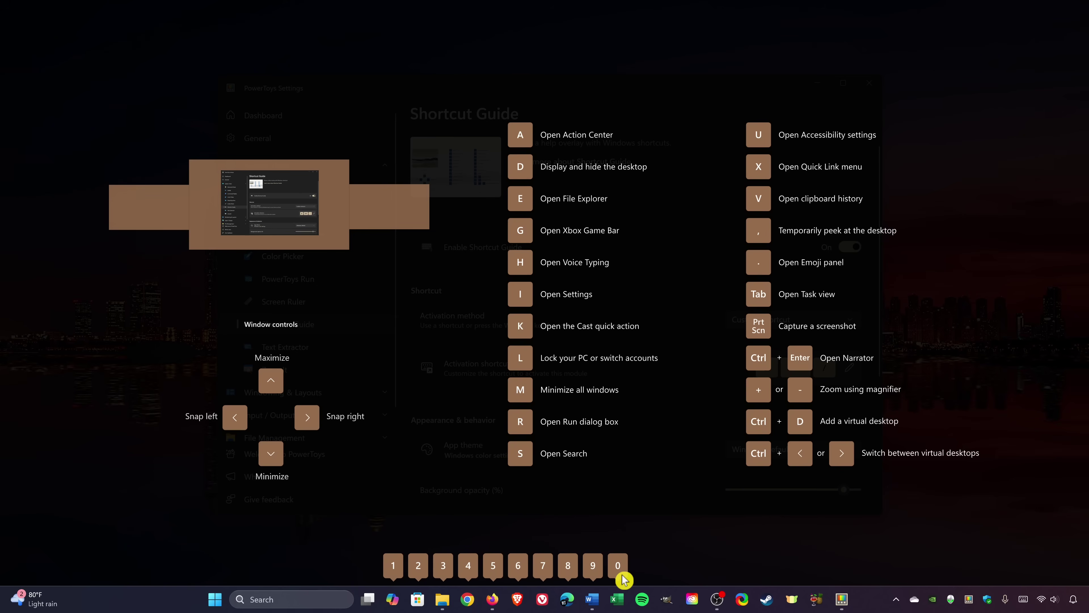
# Launch Brave on a New Tab page with Win+6, then dismiss it with Win+6 again
pyautogui.press('super+6')
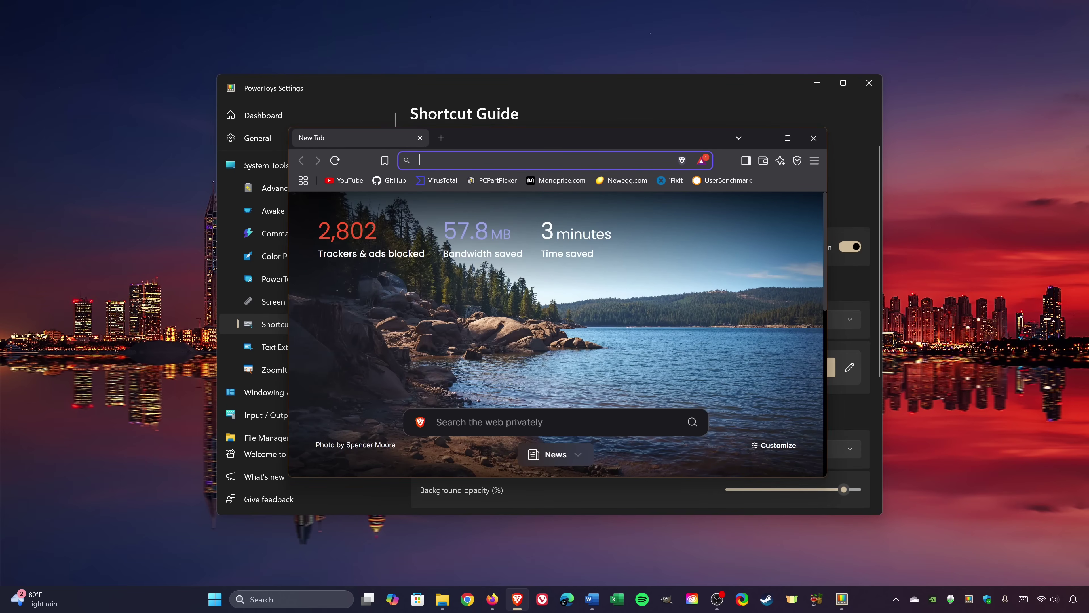
pyautogui.press('super+6')
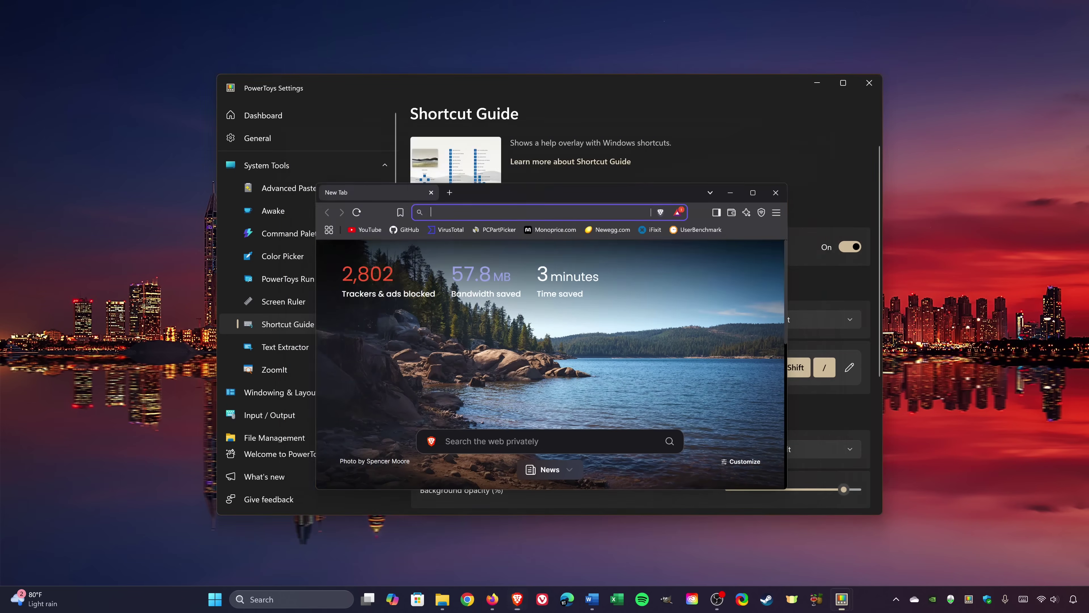